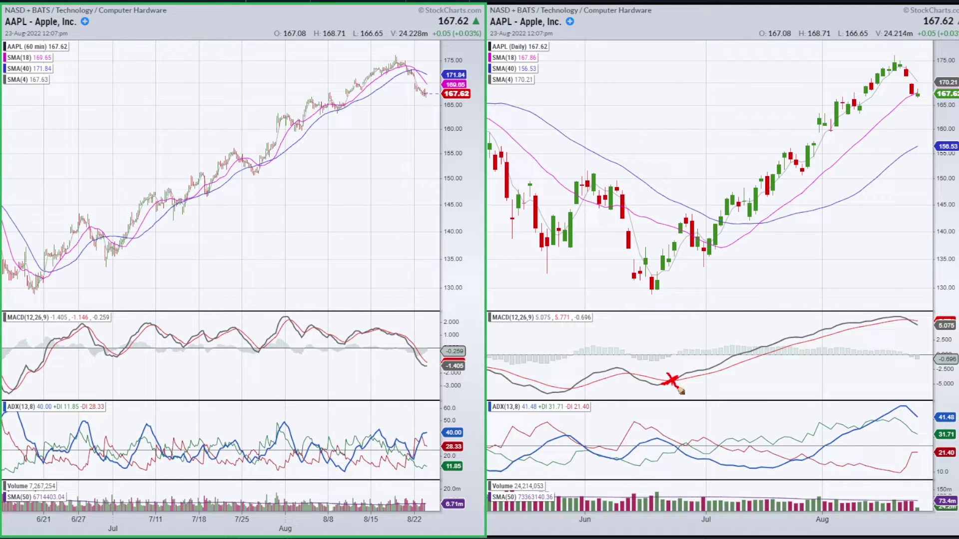
- Draw a vertical line through price, MACD and ADX at the June bullish MACD crossover on the daily AAPL chart
drag(668, 331, 672, 478)
drag(669, 220, 669, 354)
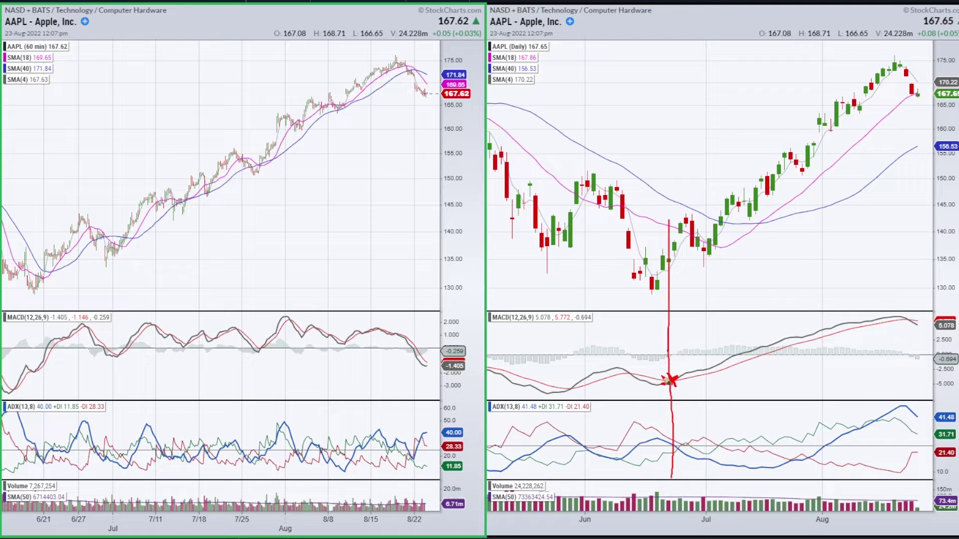
- Outline the daily MACD advance from the June crossover to mid-August and draw a rising arrow beneath the daily price
mouse_move(667, 371)
mouse_down()
mouse_move(764, 332)
mouse_move(864, 313)
mouse_move(910, 315)
mouse_move(914, 333)
mouse_up()
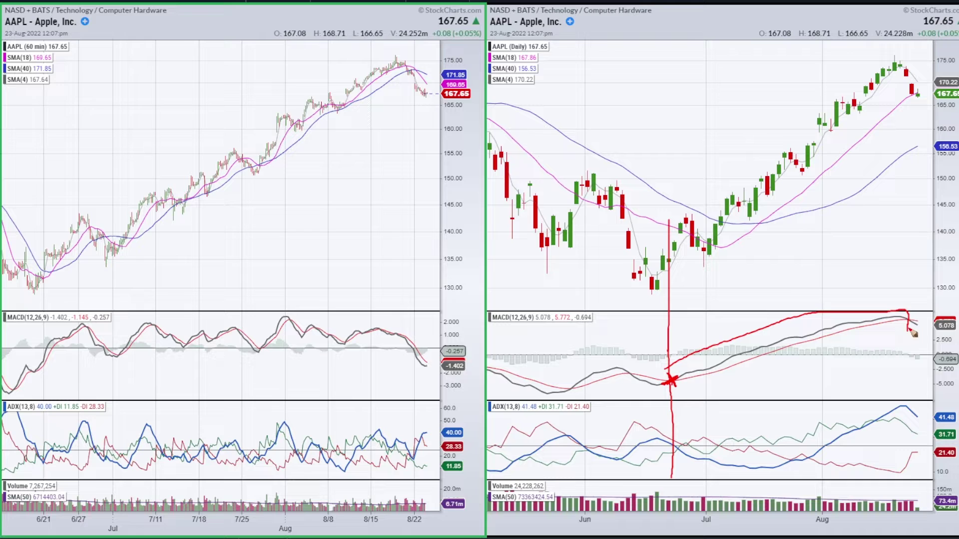
mouse_move(668, 372)
mouse_down()
mouse_move(727, 388)
mouse_move(912, 334)
mouse_up()
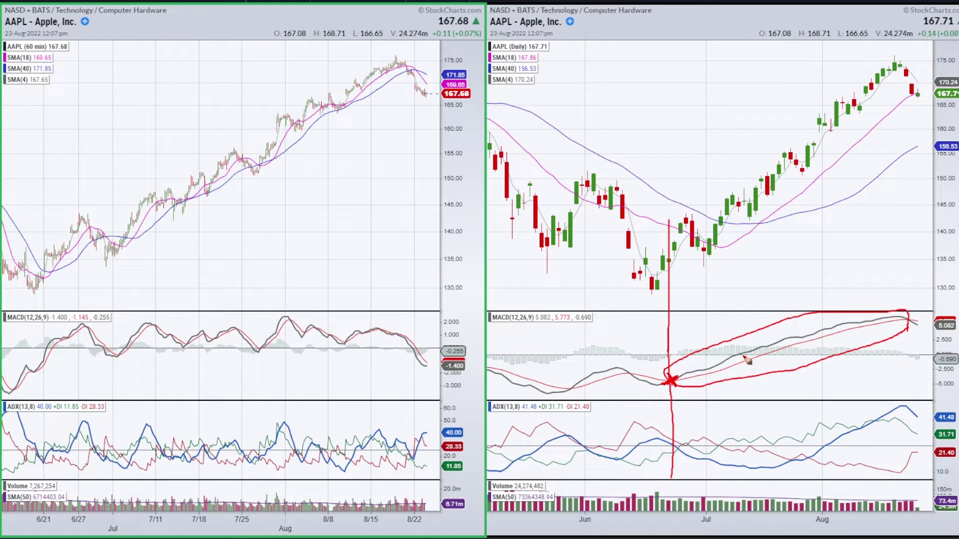
drag(673, 373, 674, 382)
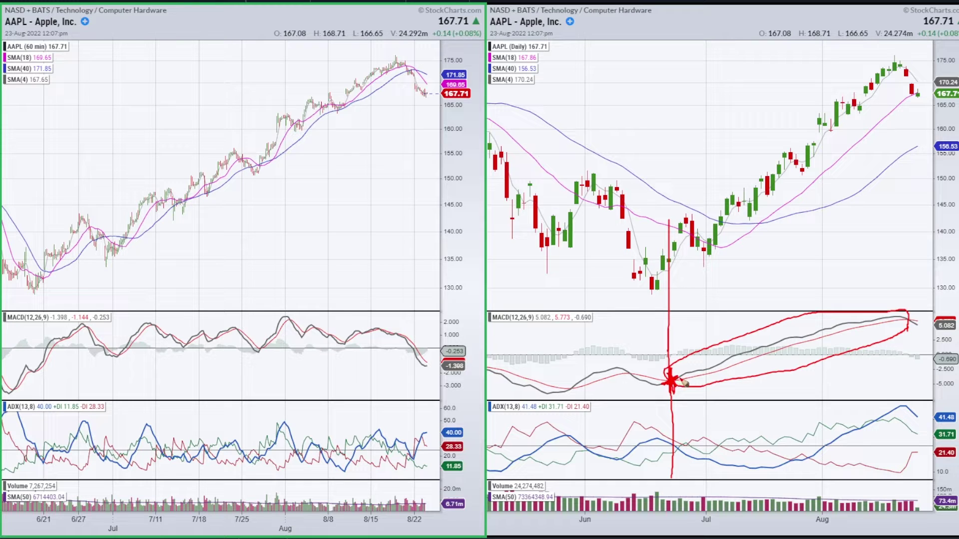
mouse_move(907, 328)
mouse_down()
mouse_move(907, 310)
mouse_move(907, 331)
mouse_up()
mouse_move(715, 283)
mouse_down()
mouse_move(902, 166)
mouse_move(891, 198)
mouse_up()
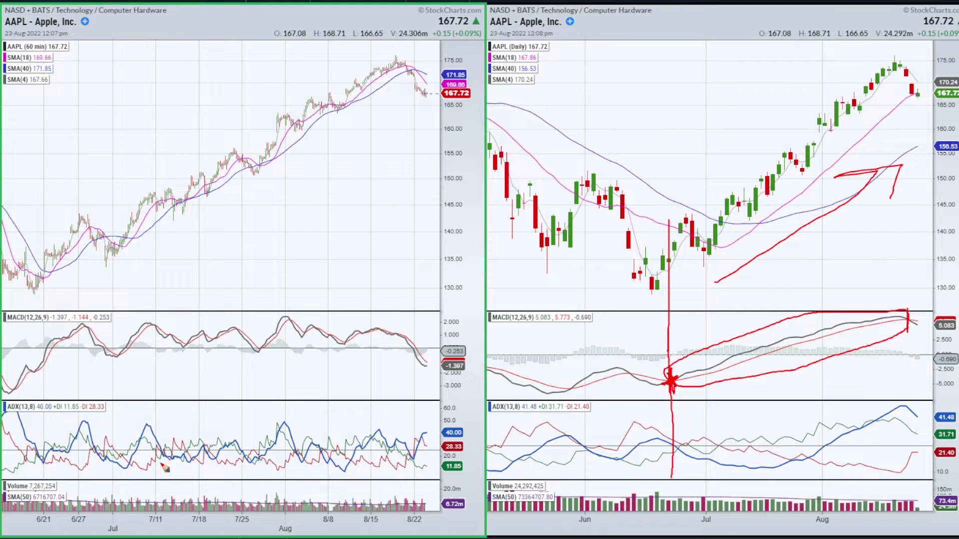
- Draw a vertical line after 6/21 on the 60-minute chart, trace the late-June MACD pullback, and clear all drawings
drag(52, 219, 53, 356)
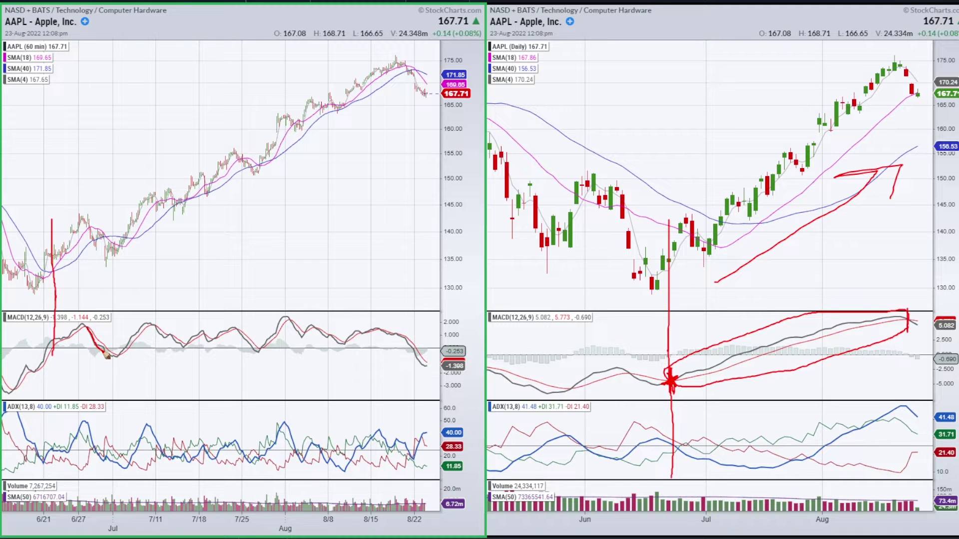
mouse_move(85, 330)
mouse_down()
mouse_move(115, 357)
mouse_move(86, 348)
mouse_up()
key(e)
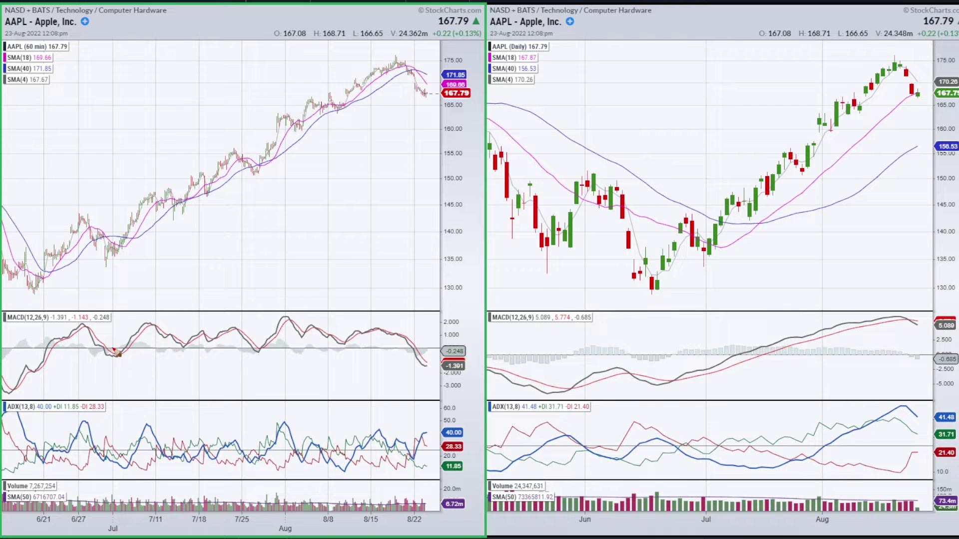
- Circle the four 60-minute MACD upturns near the zero line from early July to August and mark the late-August zero-line break
mouse_move(119, 362)
mouse_down()
mouse_move(123, 352)
mouse_move(118, 360)
mouse_up()
mouse_move(181, 350)
mouse_down()
mouse_move(189, 345)
mouse_move(182, 352)
mouse_up()
mouse_move(253, 358)
mouse_down()
mouse_move(264, 345)
mouse_move(262, 359)
mouse_move(253, 346)
mouse_up()
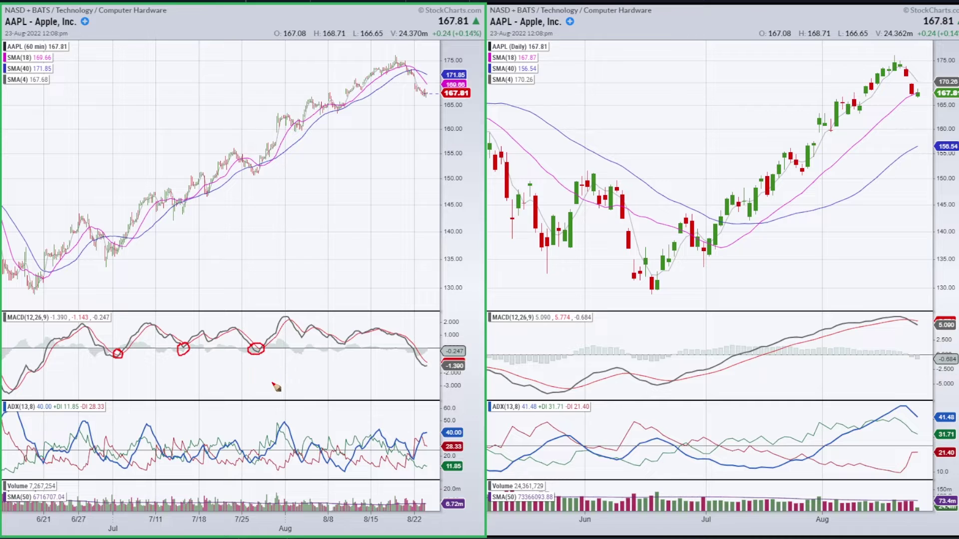
mouse_move(338, 343)
mouse_down()
mouse_move(348, 347)
mouse_move(337, 343)
mouse_up()
mouse_move(410, 349)
mouse_down()
mouse_move(432, 351)
mouse_move(407, 349)
mouse_move(429, 347)
mouse_move(418, 355)
mouse_up()
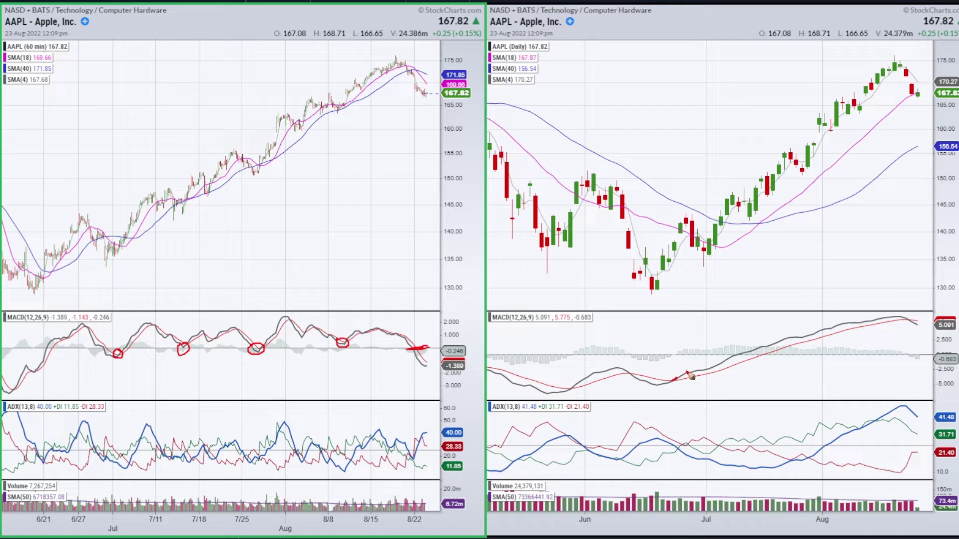
- Outline the daily MACD advance from June to mid-August twice and draw a rising arrow below the daily price
mouse_move(906, 305)
mouse_down()
mouse_move(733, 343)
mouse_move(694, 393)
mouse_move(904, 330)
mouse_move(893, 305)
mouse_up()
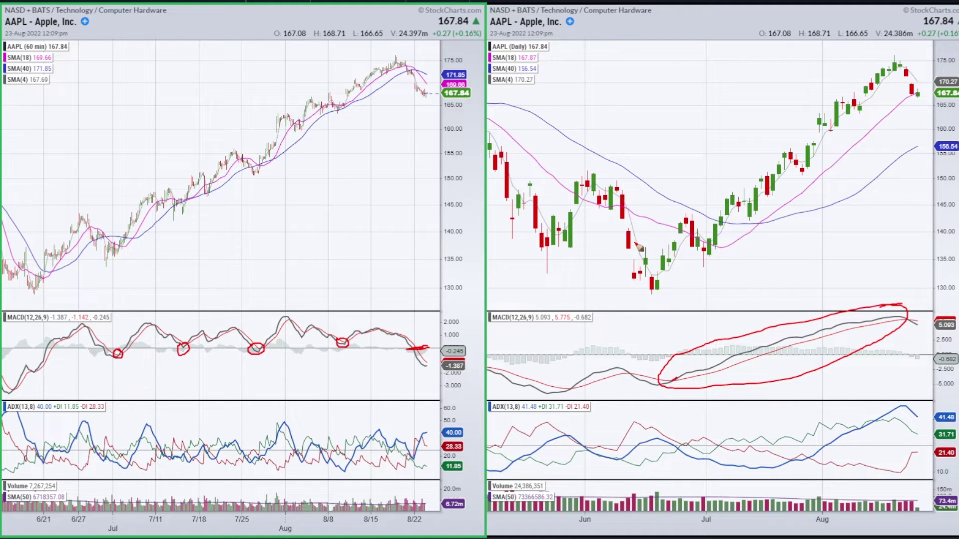
drag(746, 276, 924, 179)
drag(870, 205, 904, 228)
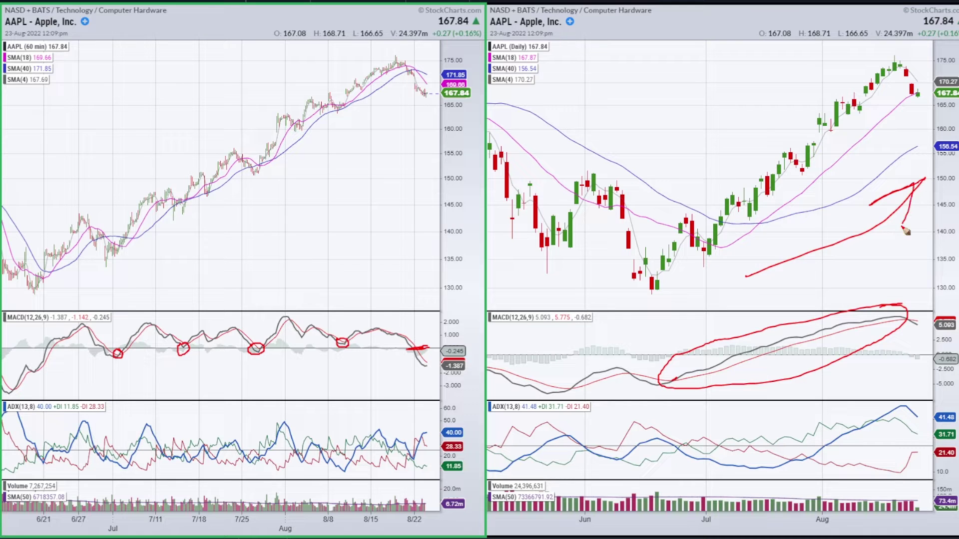
mouse_move(903, 306)
mouse_down()
mouse_move(701, 343)
mouse_move(757, 391)
mouse_move(906, 308)
mouse_move(892, 296)
mouse_up()
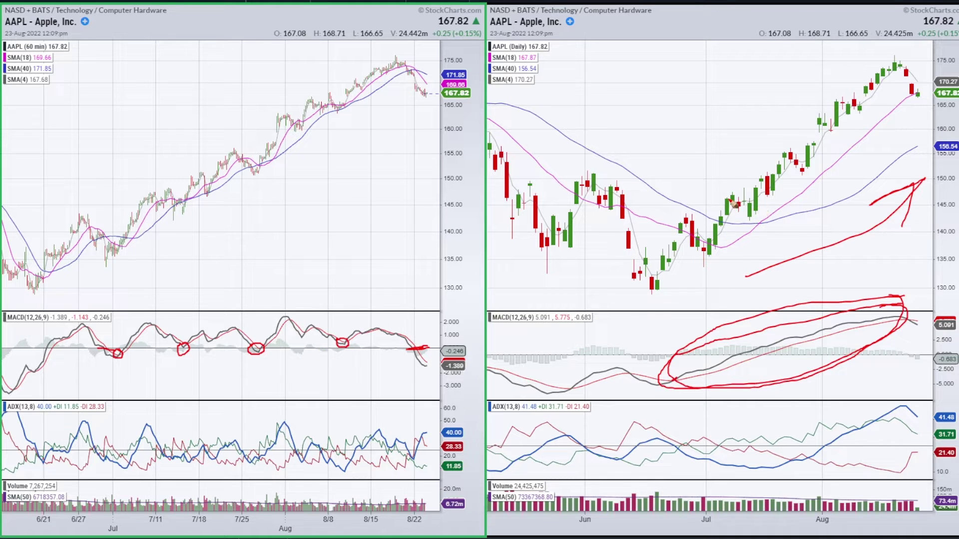
- Mark the short July and early-August price pullbacks on the daily chart and trace the late-June MACD decline on the 60-minute chart
drag(730, 201, 749, 214)
drag(783, 160, 805, 176)
drag(828, 125, 836, 131)
drag(82, 330, 121, 354)
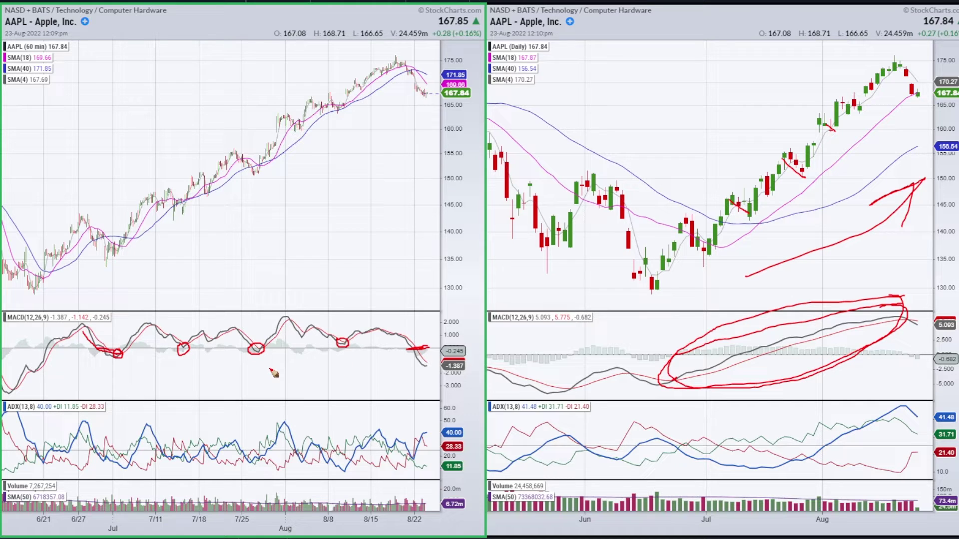
- Outline the ADX panels across both AAPL charts, and clear all drawings
mouse_move(77, 415)
mouse_down()
mouse_move(927, 434)
mouse_move(341, 472)
mouse_move(40, 439)
mouse_move(143, 422)
mouse_up()
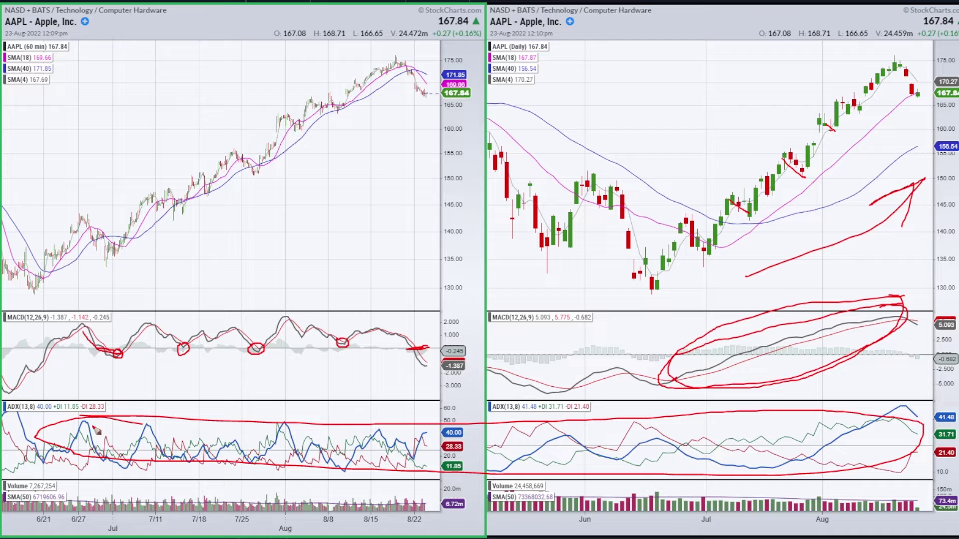
key(e)
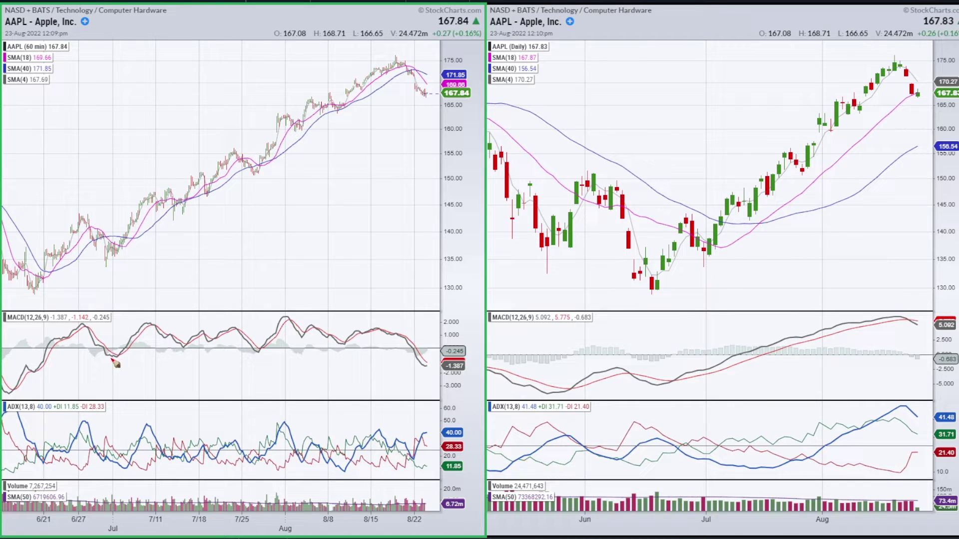
- Mark the June daily MACD crossover, trace its signal line upward, sketch strokes over the price area, and clear the drawings
drag(111, 356, 118, 349)
mouse_move(670, 349)
mouse_down()
mouse_move(672, 384)
mouse_move(802, 353)
mouse_up()
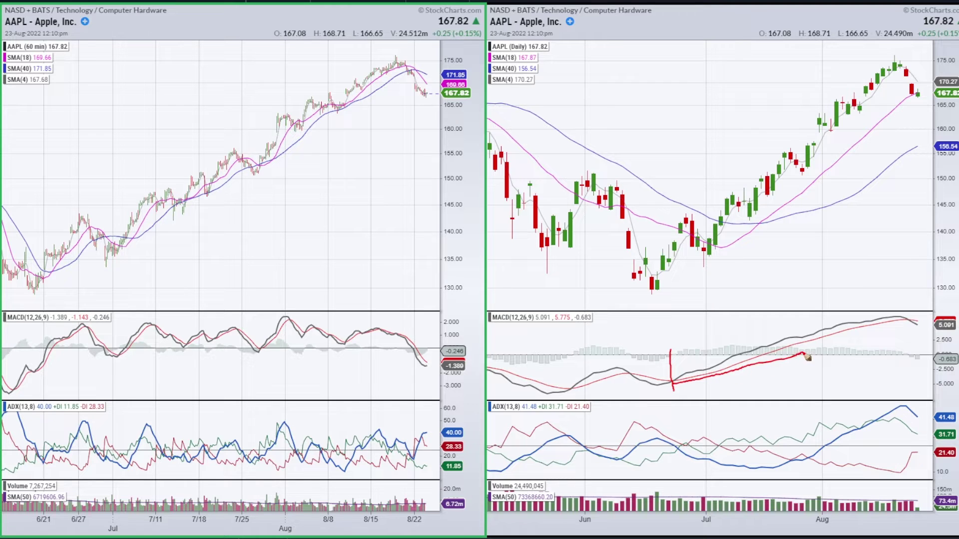
drag(629, 145, 739, 63)
drag(688, 166, 730, 198)
key(e)
mouse_move(673, 382)
mouse_down()
mouse_move(702, 373)
mouse_move(685, 382)
mouse_up()
key(e)
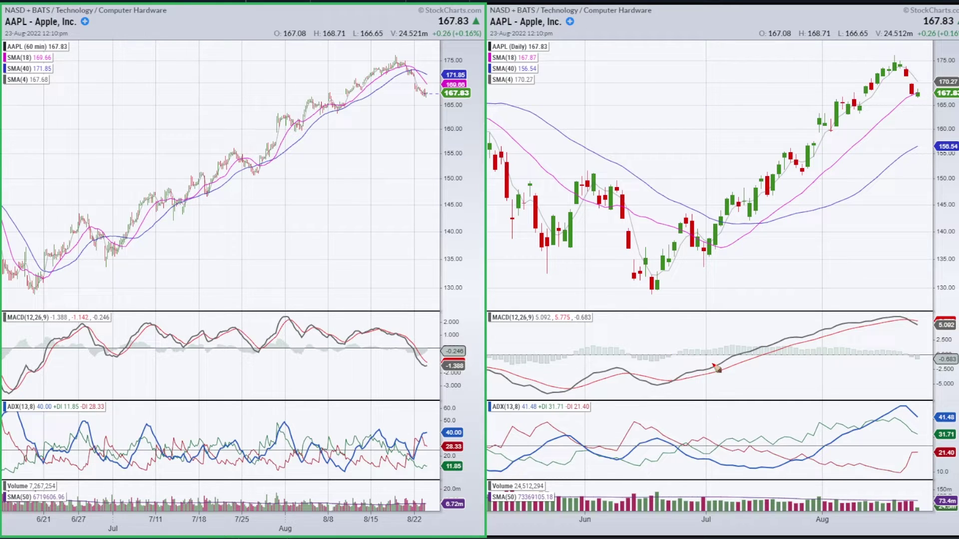
- Trace the daily MACD rise to mid-August, mark the four 60-minute MACD pullbacks within it, and clear the drawings
drag(680, 383, 895, 327)
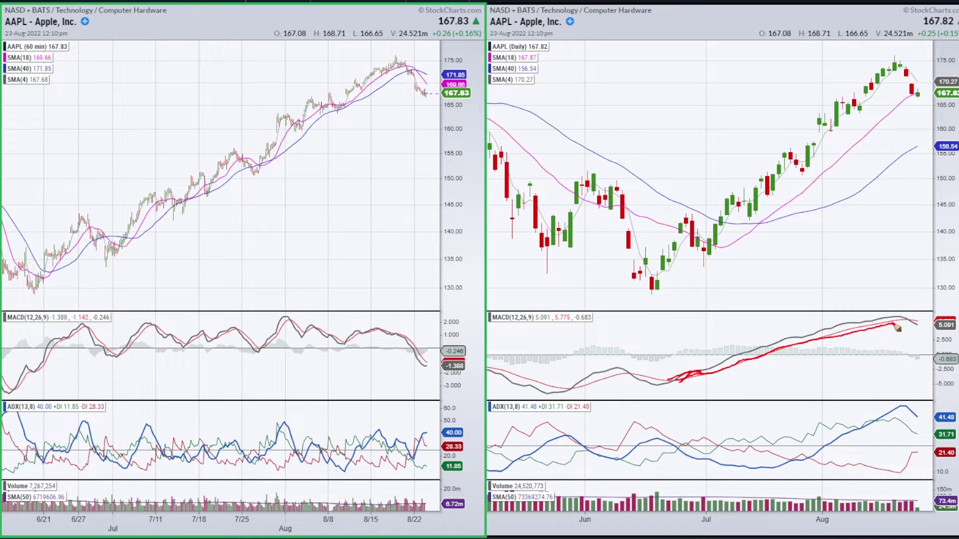
drag(82, 324, 122, 360)
drag(173, 342, 186, 346)
drag(249, 341, 262, 349)
drag(342, 340, 356, 350)
key(e)
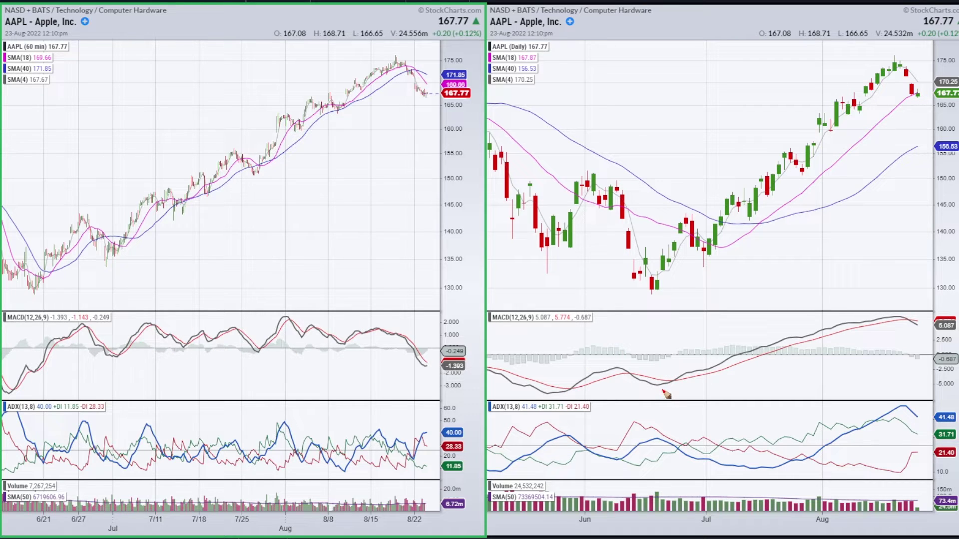
- Mark the June daily MACD crossover and the early- and mid-July 60-minute MACD pullbacks, and clear the drawings
drag(672, 373, 679, 387)
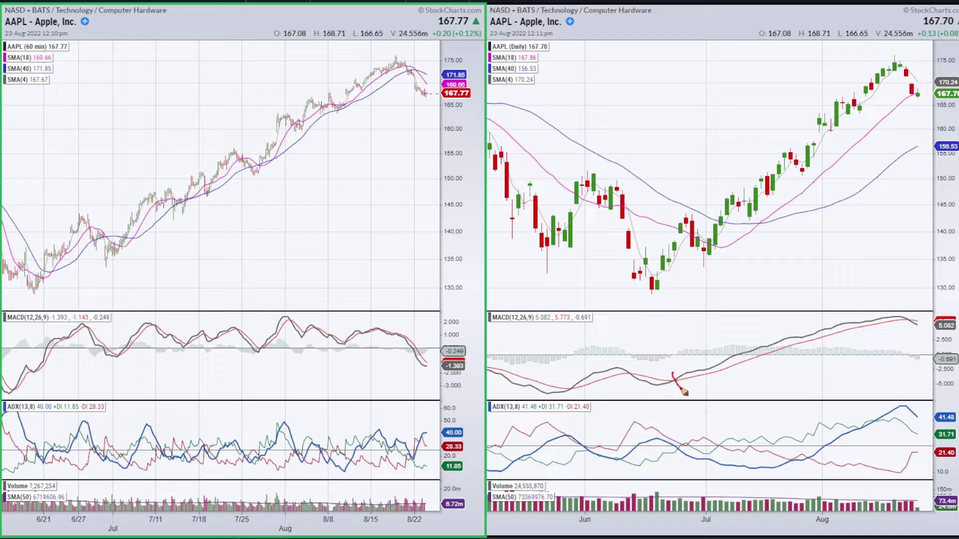
mouse_move(82, 326)
mouse_down()
mouse_move(102, 348)
mouse_move(122, 350)
mouse_up()
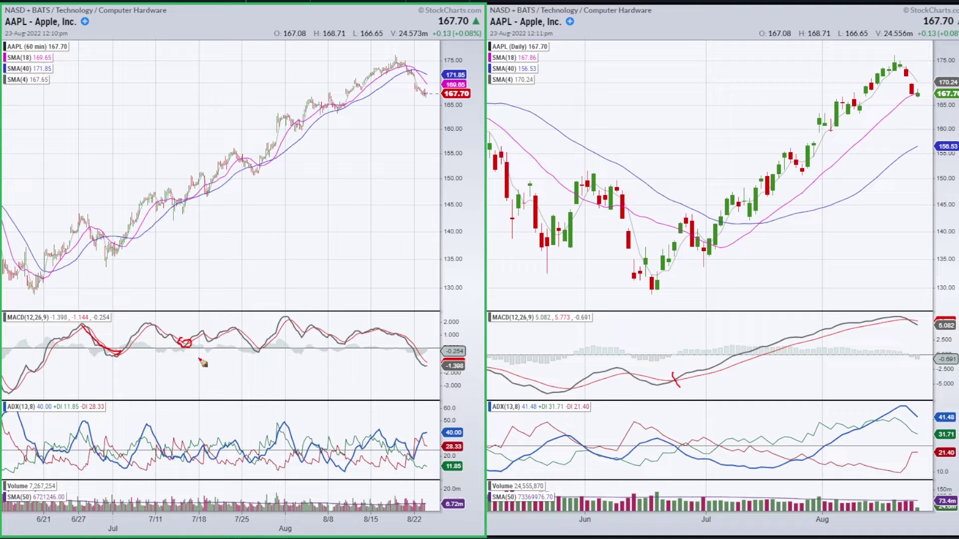
key(e)
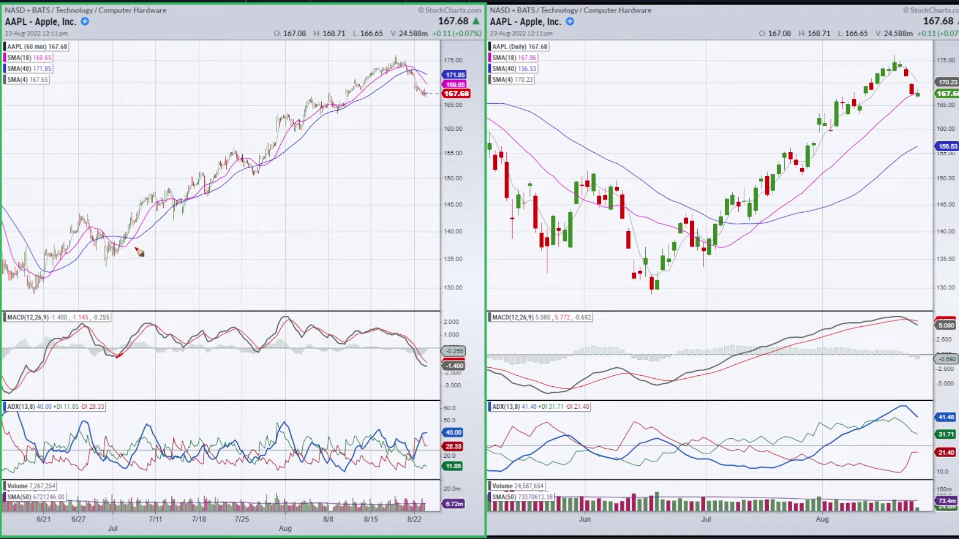
- Circle the July price upturns and their matching MACD crossovers on the 60-minute chart, and clear the drawings
mouse_move(128, 242)
mouse_down()
mouse_move(118, 233)
mouse_move(127, 250)
mouse_up()
drag(190, 342, 189, 344)
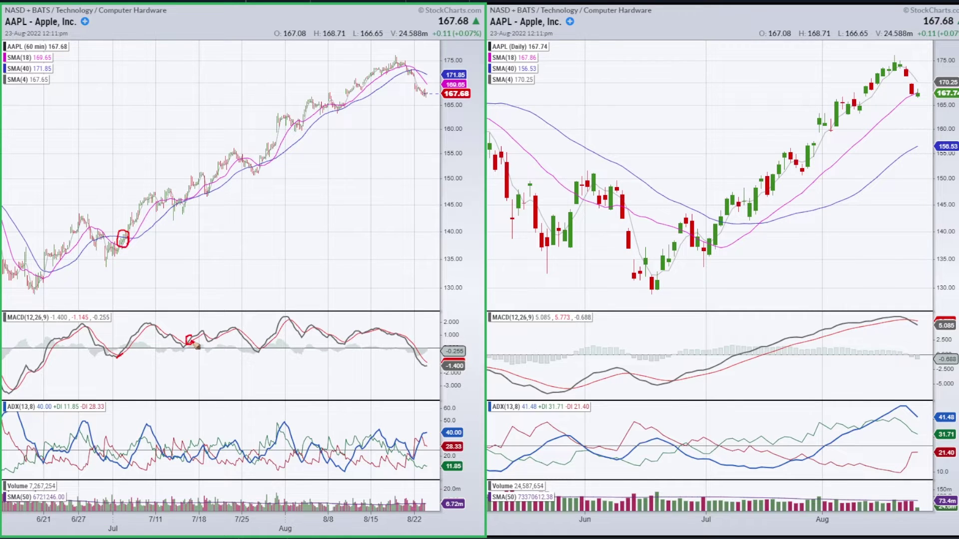
mouse_move(194, 197)
mouse_down()
mouse_move(190, 188)
mouse_move(196, 195)
mouse_up()
drag(267, 342, 263, 345)
drag(263, 151, 263, 153)
key(e)
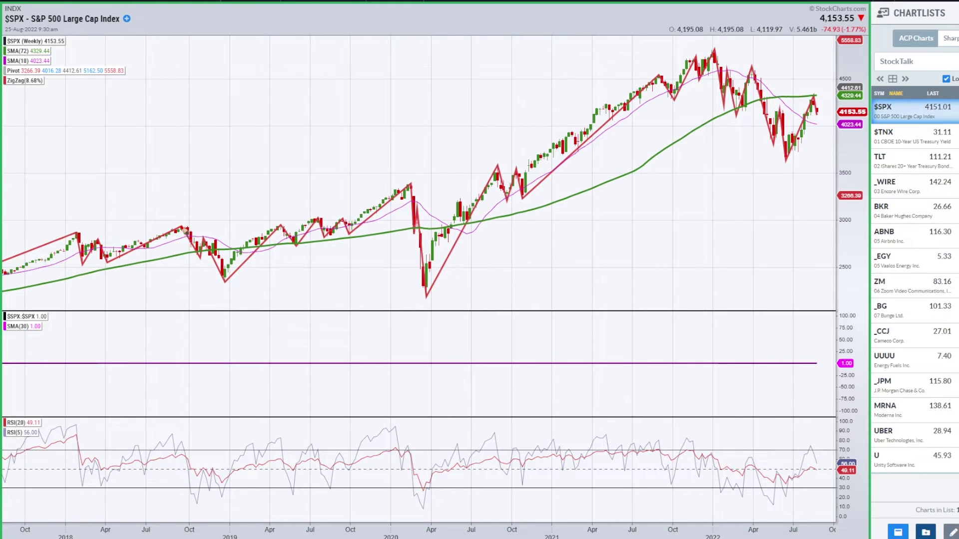
- Mark the late-2018 high and low on the weekly $SPX chart, circle the early-2018 correction, and clear the drawings
drag(216, 282, 236, 281)
drag(174, 228, 191, 227)
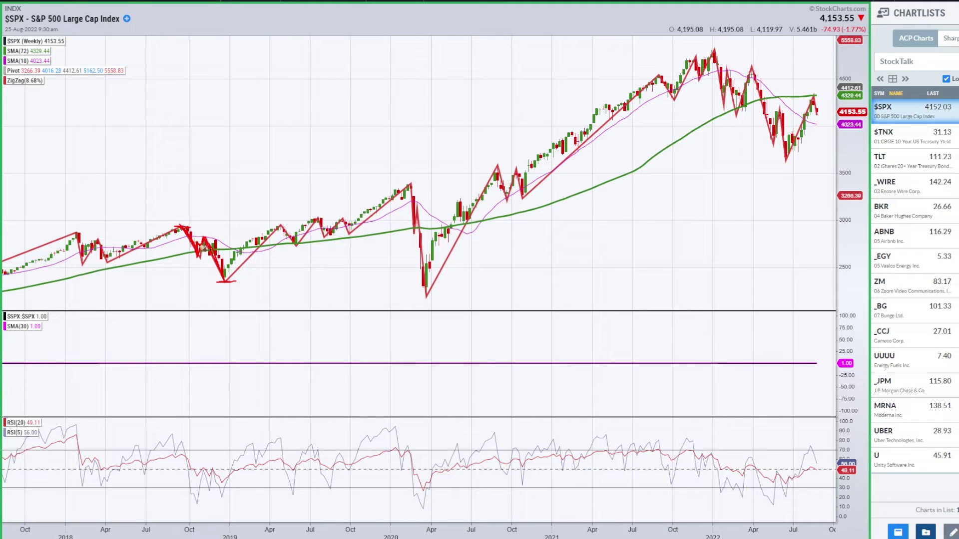
mouse_move(82, 250)
mouse_down()
mouse_move(73, 274)
mouse_move(90, 249)
mouse_up()
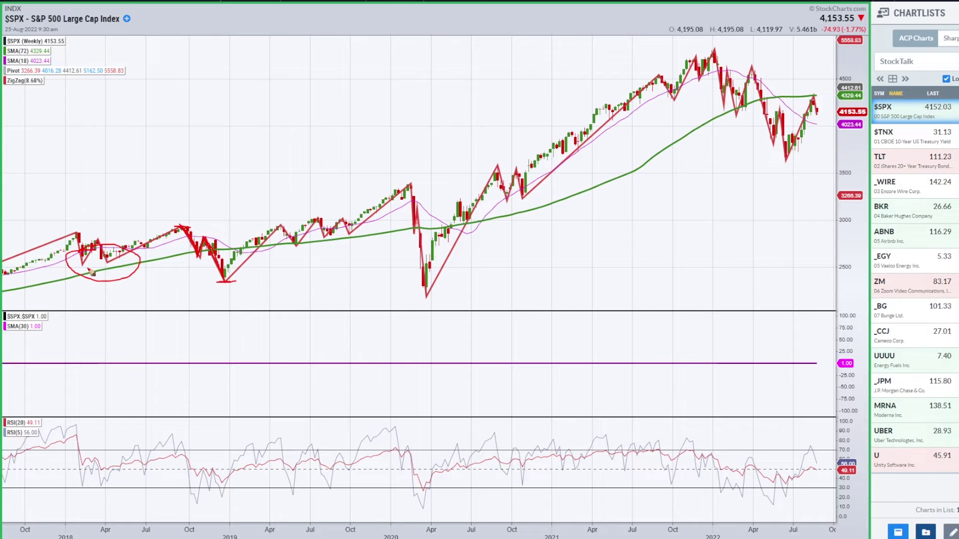
key(e)
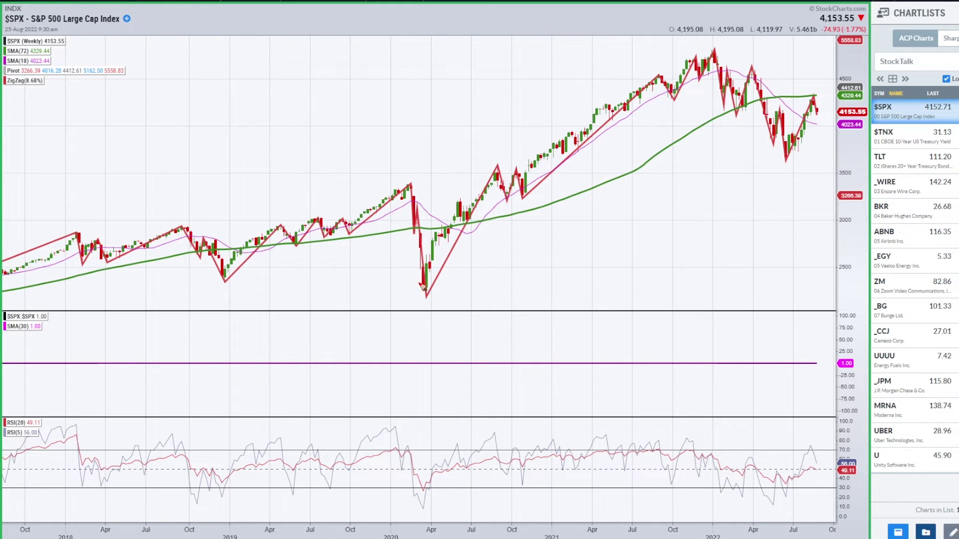
- Circle the early-2020 decline on the weekly $SPX chart, and clear the drawing
mouse_move(405, 176)
mouse_down()
mouse_move(438, 265)
mouse_move(407, 268)
mouse_move(404, 178)
mouse_up()
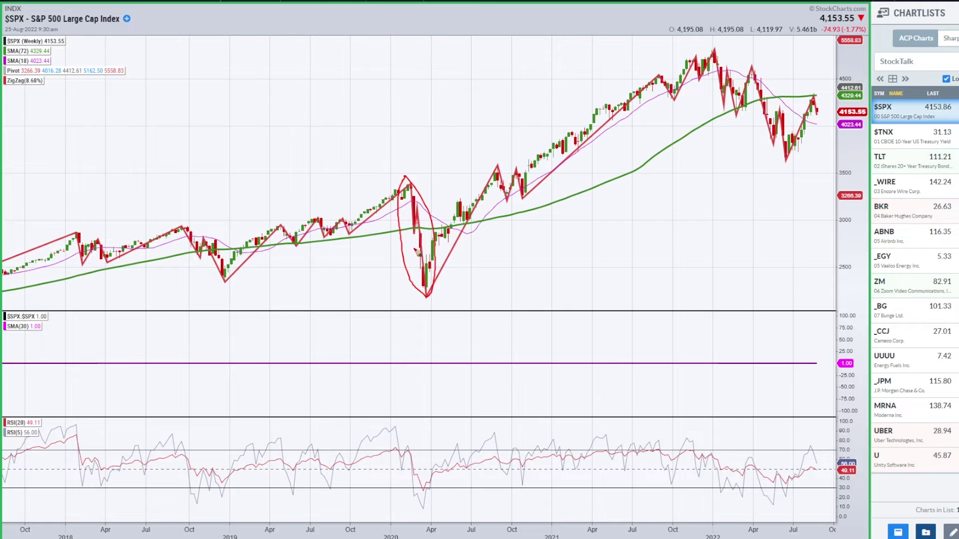
key(e)
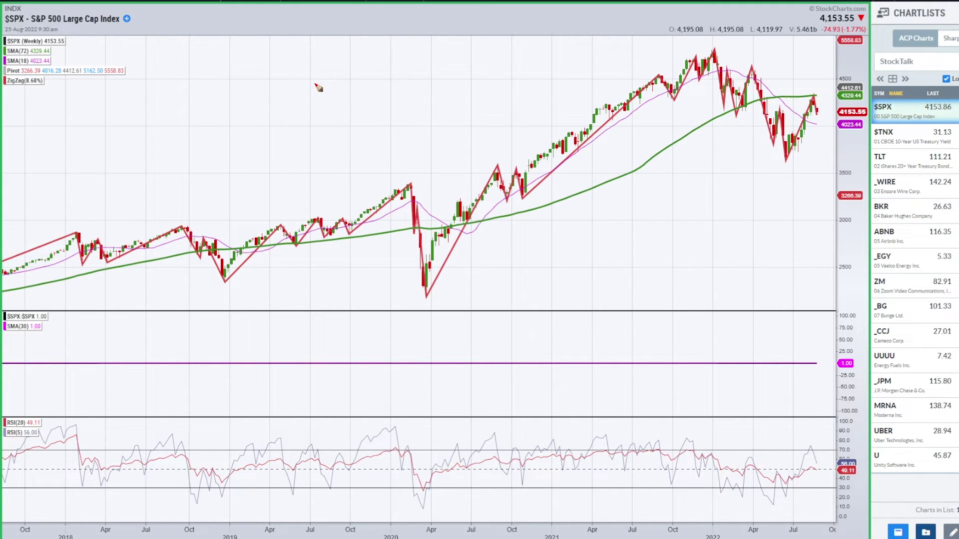
- Sketch a topping pattern with a lower high above the $SPX price, circle the 2020 and late-2018 declines, and clear the drawings
mouse_move(291, 133)
mouse_down()
mouse_move(323, 84)
mouse_move(330, 102)
mouse_move(368, 61)
mouse_move(367, 118)
mouse_move(344, 105)
mouse_move(389, 96)
mouse_move(401, 135)
mouse_move(386, 118)
mouse_up()
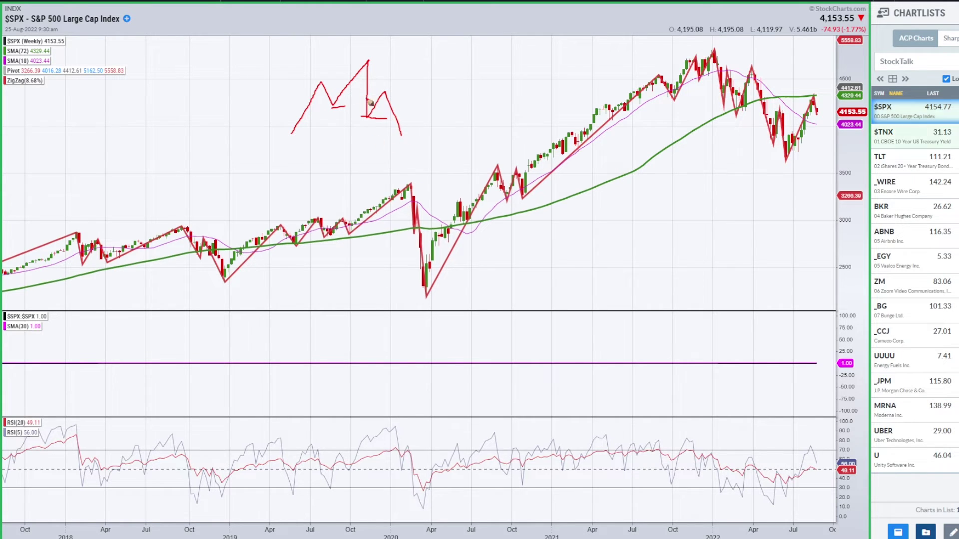
mouse_move(431, 220)
mouse_down()
mouse_move(443, 232)
mouse_move(431, 216)
mouse_up()
mouse_move(242, 224)
mouse_down()
mouse_move(208, 282)
mouse_move(232, 210)
mouse_up()
key(e)
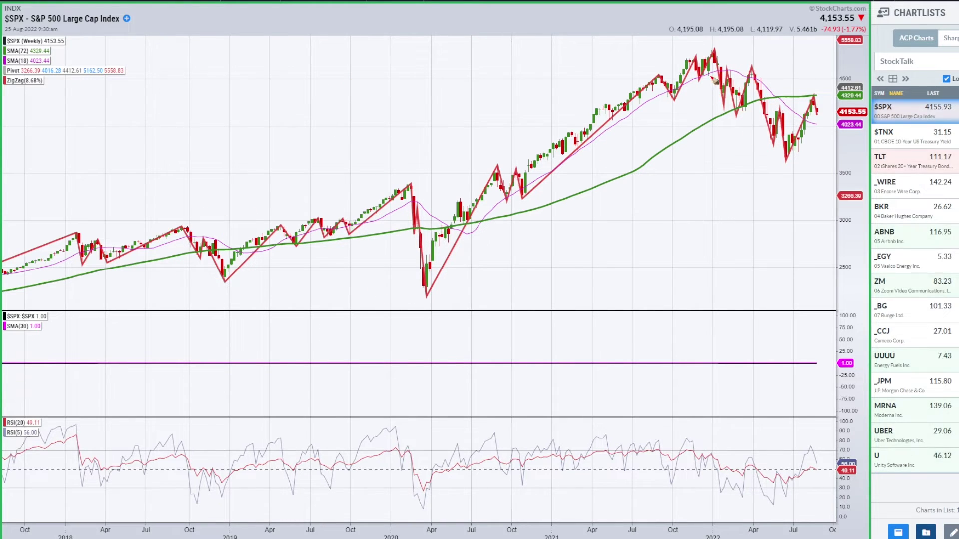
- Mark the 2022 swing lows and lower high on $SPX with horizontal lines, add a falling arrow, and clear the drawings
mouse_move(695, 80)
mouse_down()
mouse_move(718, 80)
mouse_move(732, 111)
mouse_move(744, 111)
mouse_up()
drag(724, 64, 755, 64)
mouse_move(735, 119)
mouse_down()
mouse_move(769, 118)
mouse_move(777, 144)
mouse_up()
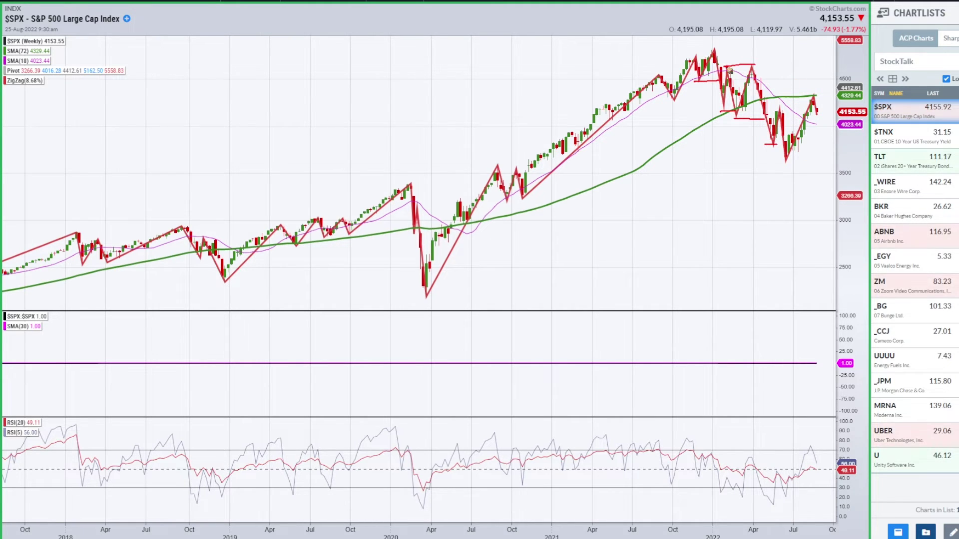
mouse_move(696, 96)
mouse_down()
mouse_move(744, 131)
mouse_move(710, 147)
mouse_up()
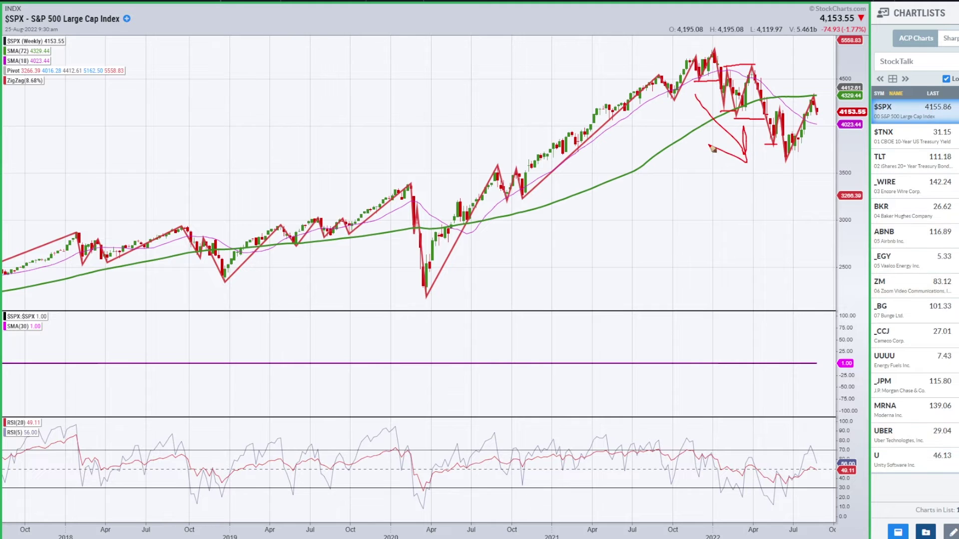
key(Escape)
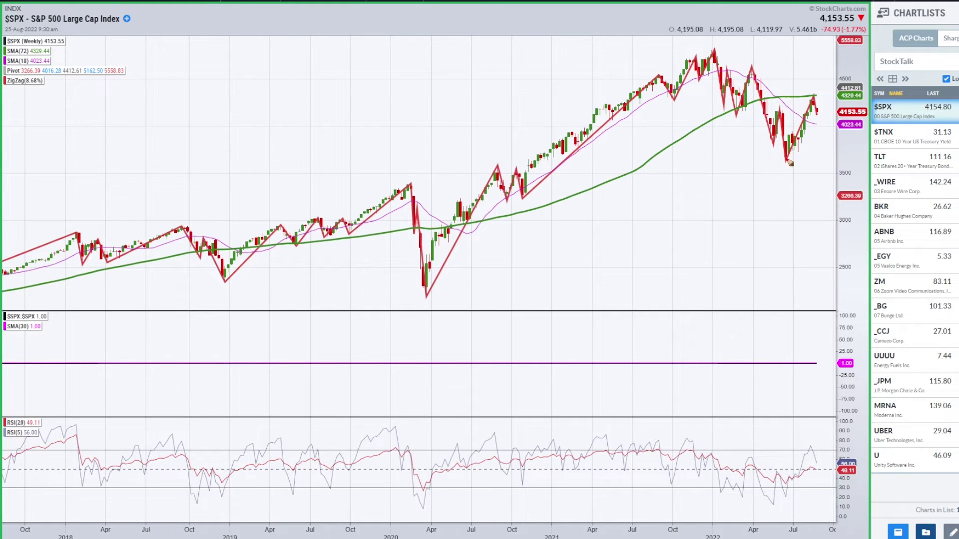
- Mark the mid-2022 swing points on the weekly $SPX chart, and sketch the rally, the August high and a rebound above it
drag(771, 148, 777, 149)
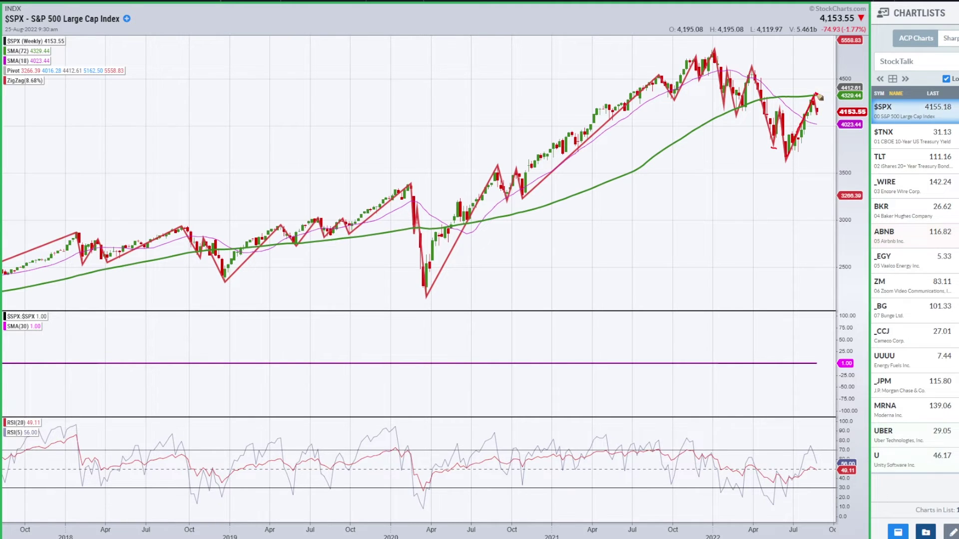
drag(772, 109, 783, 109)
drag(820, 102, 824, 115)
drag(818, 100, 821, 118)
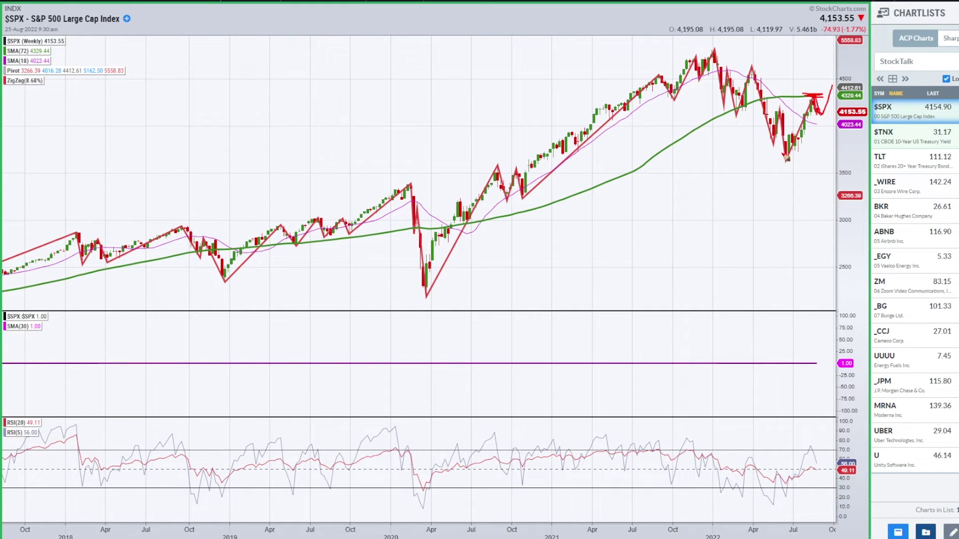
drag(773, 106, 781, 106)
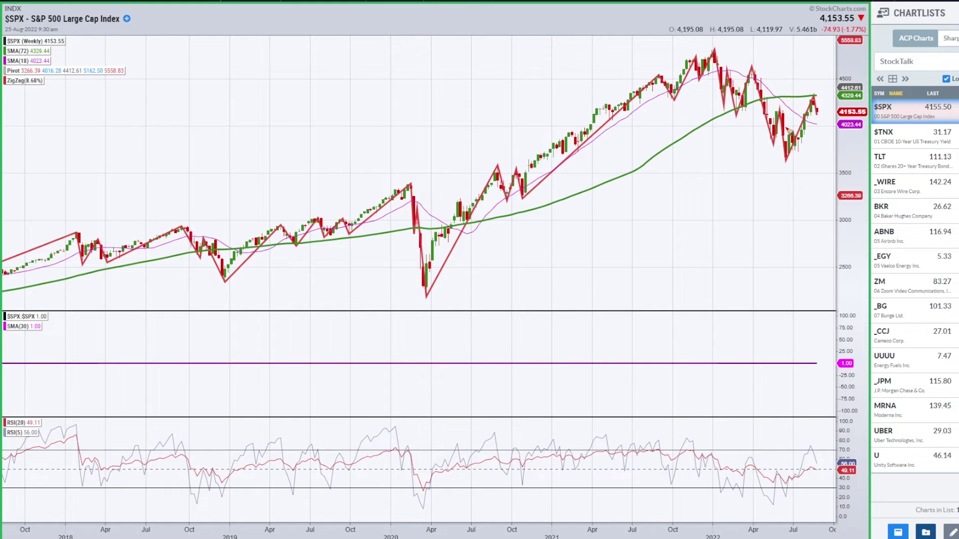
- Sketch falling paths from the August 2022 high on $SPX, mark a pullback at the 18-week SMA, and clear the drawings
mouse_move(821, 114)
mouse_down()
mouse_move(825, 126)
mouse_move(832, 120)
mouse_move(837, 155)
mouse_up()
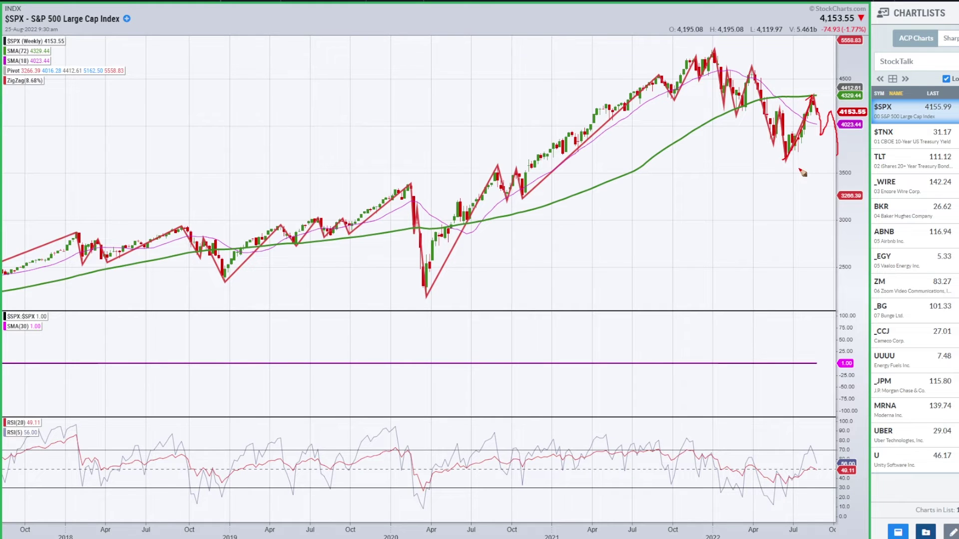
key(ctrl+z)
drag(814, 101, 820, 124)
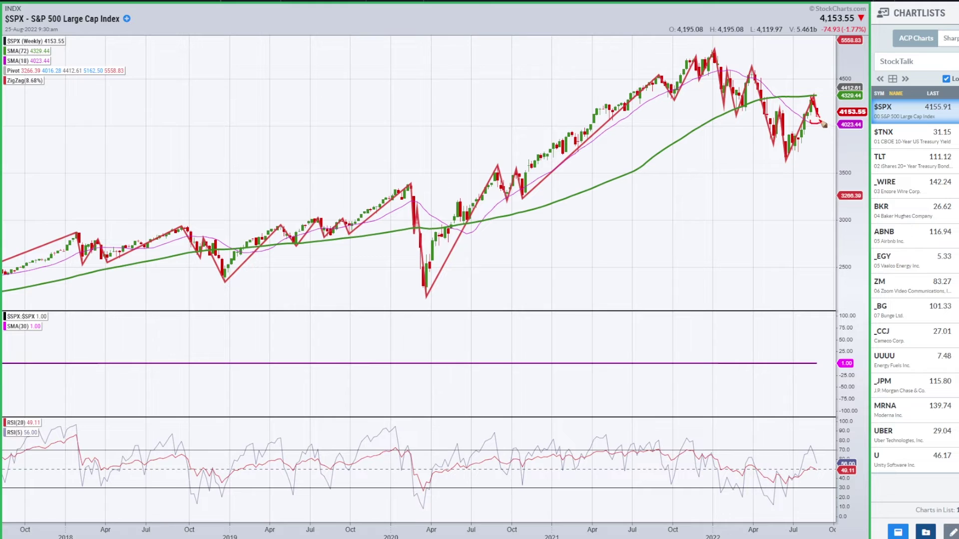
drag(801, 122, 824, 123)
key(e)
- Sketch a rebound to the August 2022 high on $SPX, mark the early-2022 high and the June low, and clear the drawings
drag(817, 106, 827, 91)
drag(707, 51, 717, 47)
drag(783, 161, 798, 166)
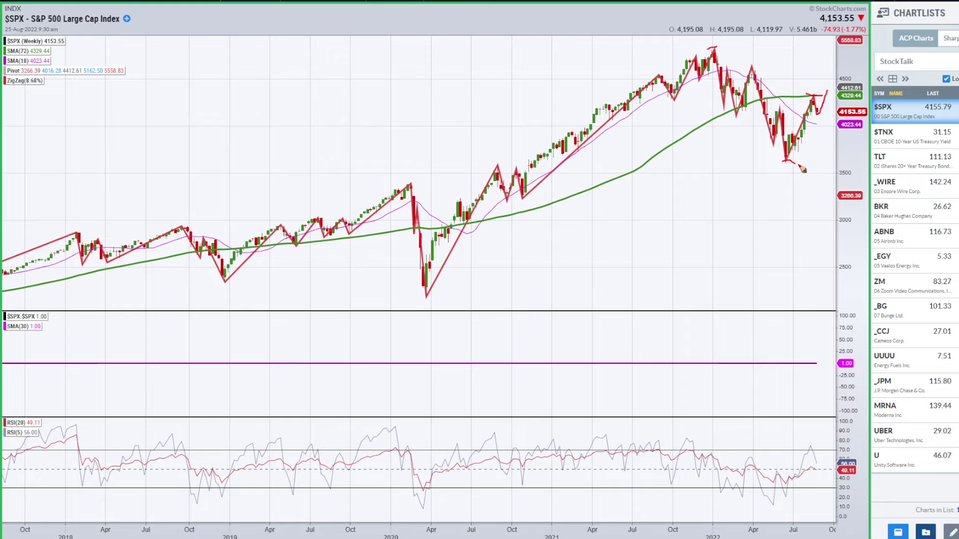
key(Escape)
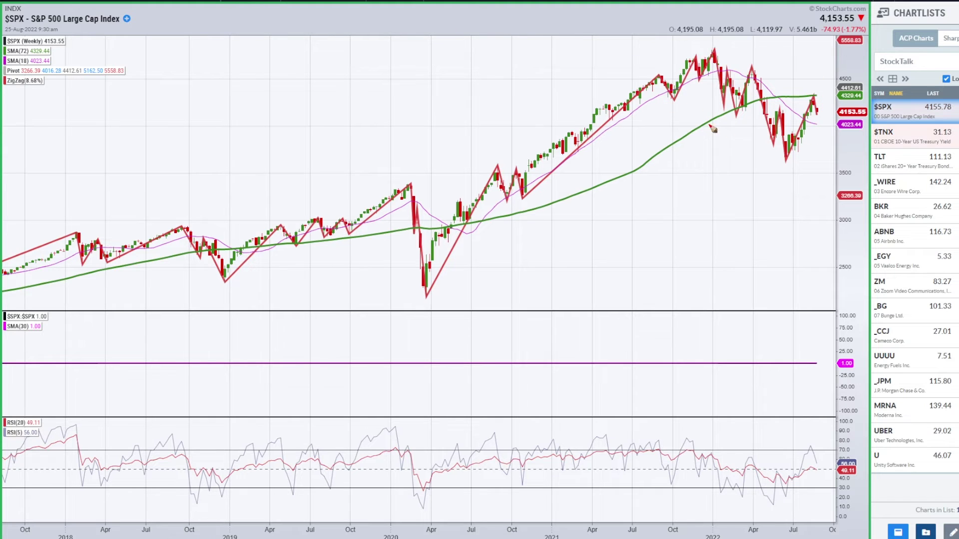
- Sketch a rebound past the August 2022 high on $SPX, circle the topping area around early 2022, and clear the drawings
mouse_move(818, 114)
mouse_down()
mouse_move(822, 99)
mouse_move(820, 119)
mouse_up()
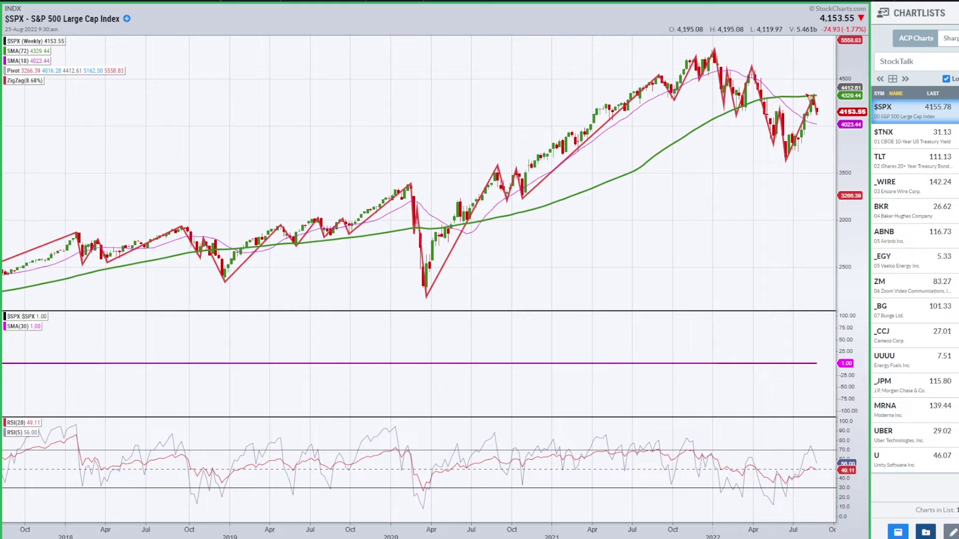
mouse_move(817, 115)
mouse_down()
mouse_move(825, 41)
mouse_move(841, 61)
mouse_up()
key(ctrl+z)
mouse_move(821, 116)
mouse_down()
mouse_move(827, 90)
mouse_move(811, 96)
mouse_move(826, 92)
mouse_up()
mouse_move(696, 57)
mouse_down()
mouse_move(710, 75)
mouse_move(688, 59)
mouse_up()
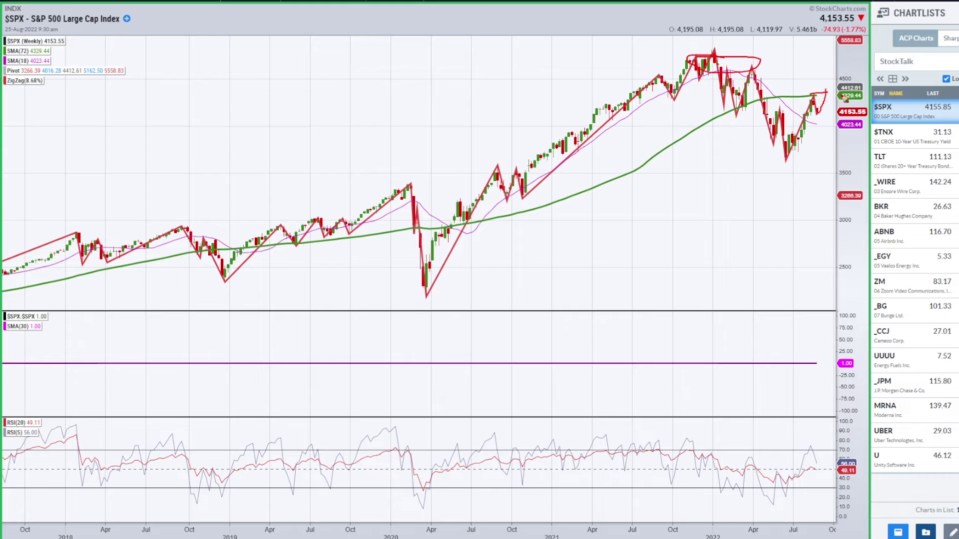
mouse_move(774, 140)
mouse_down()
mouse_move(783, 136)
mouse_move(749, 152)
mouse_move(776, 134)
mouse_up()
key(e)
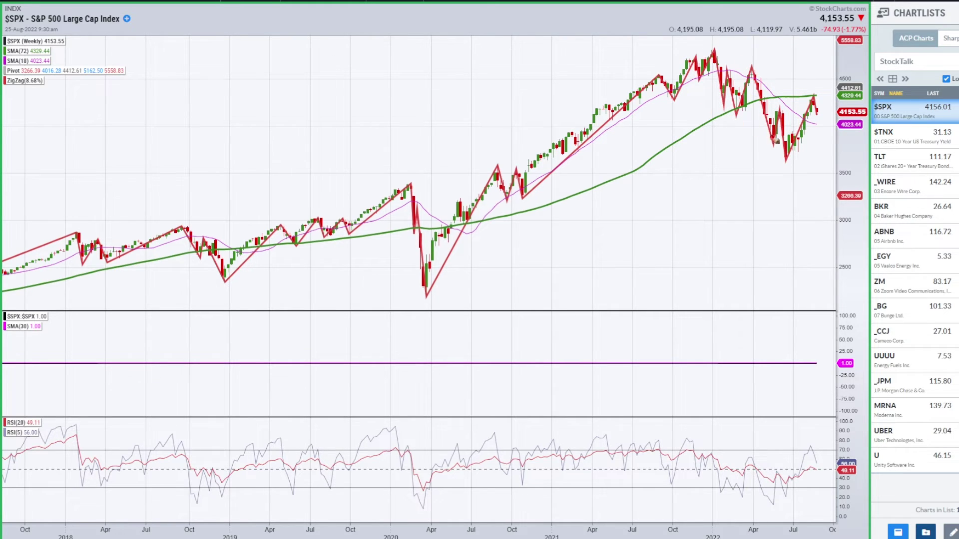
- Sketch a steep drop from the August 2022 high to below the June low on $SPX, and clear the drawing
drag(814, 101, 827, 183)
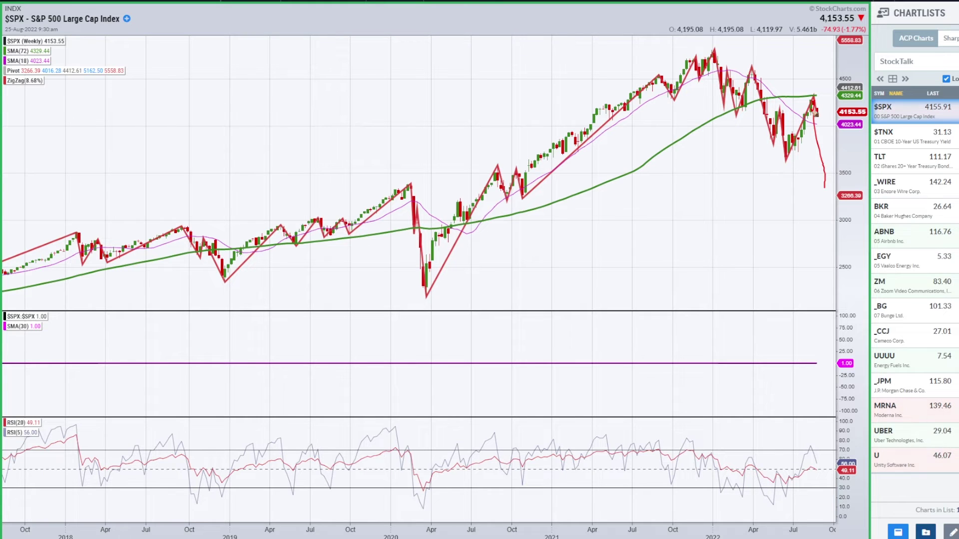
key(Escape)
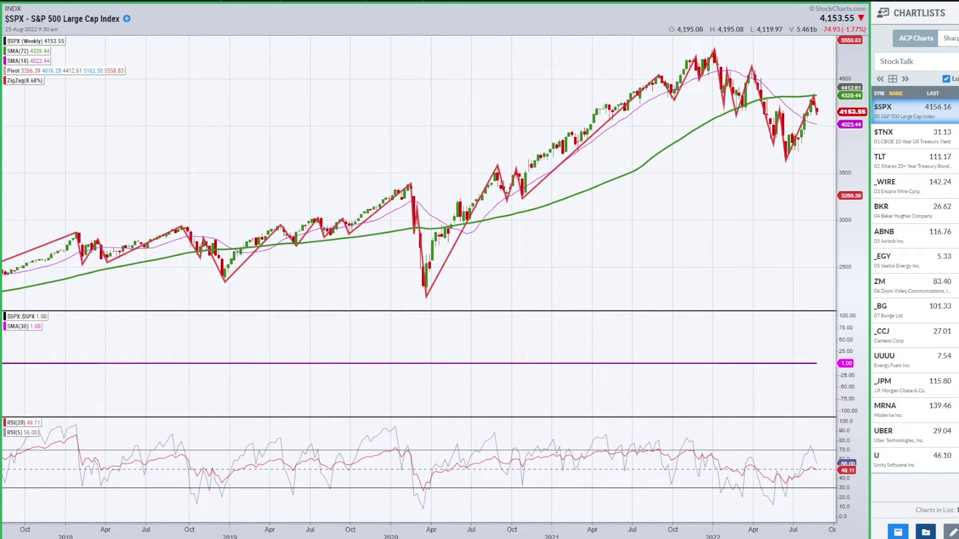
- Open the ZigZag indicator settings, examine the percentage, auto percentage and multiplier options, and close them
click(24, 80)
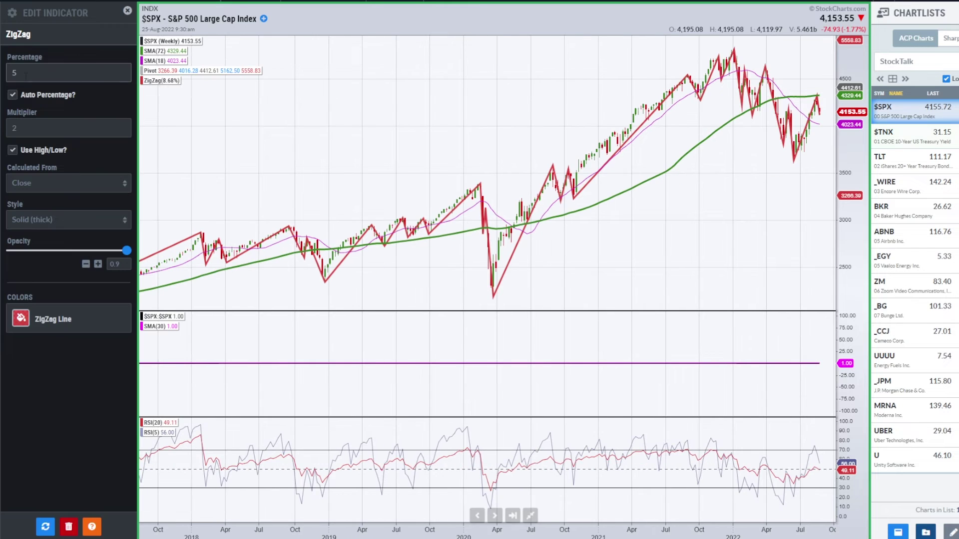
click(18, 75)
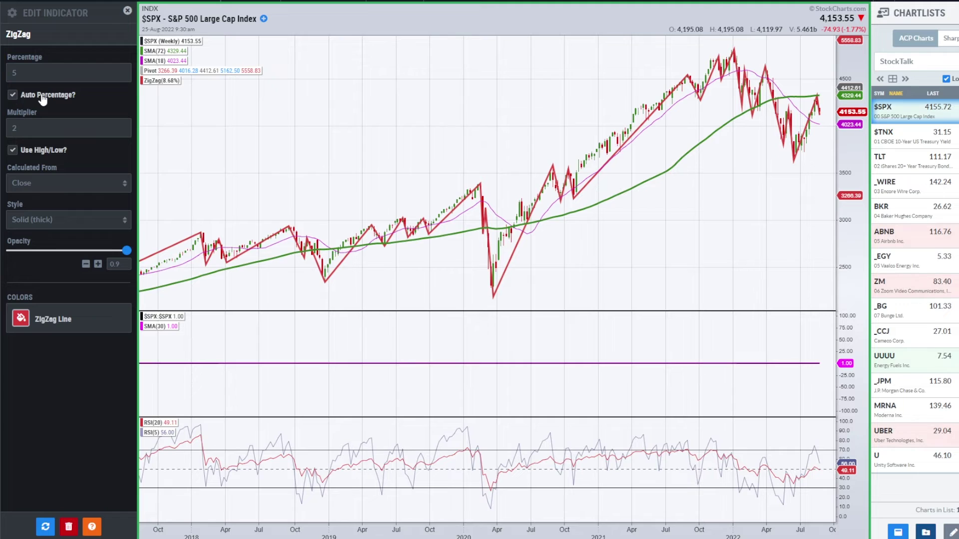
click(31, 125)
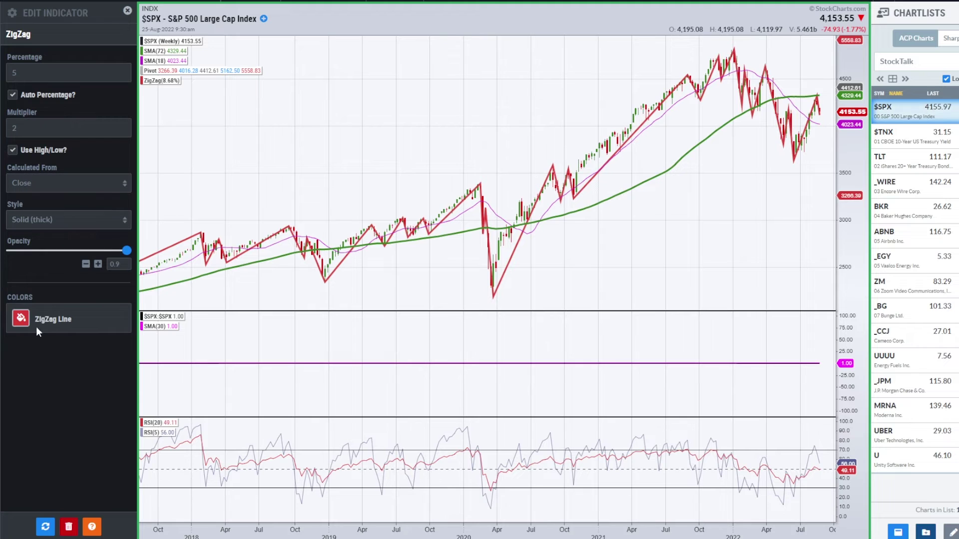
click(694, 103)
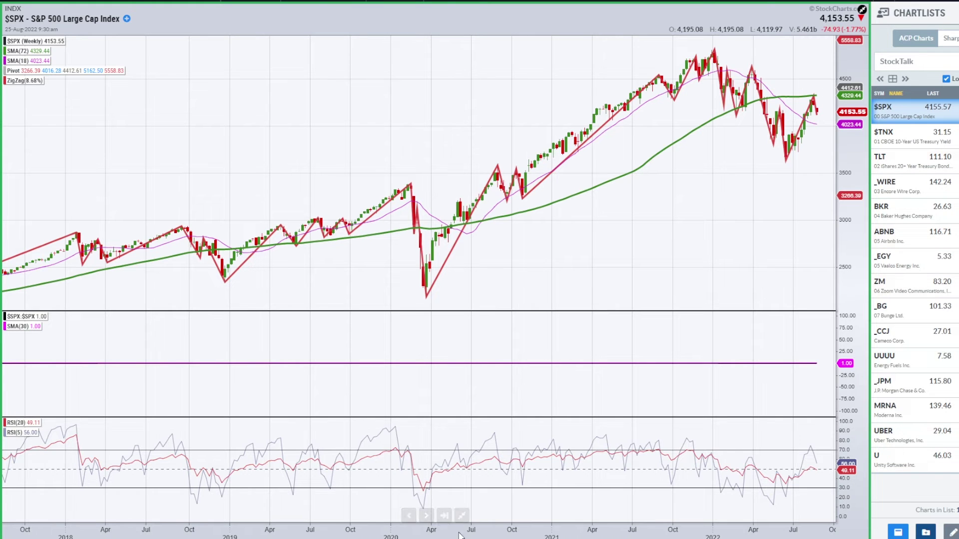
- Return to the four-chart layout and load the $TNX 10-Year US Treasury Yield from the chart list
click(462, 515)
click(889, 135)
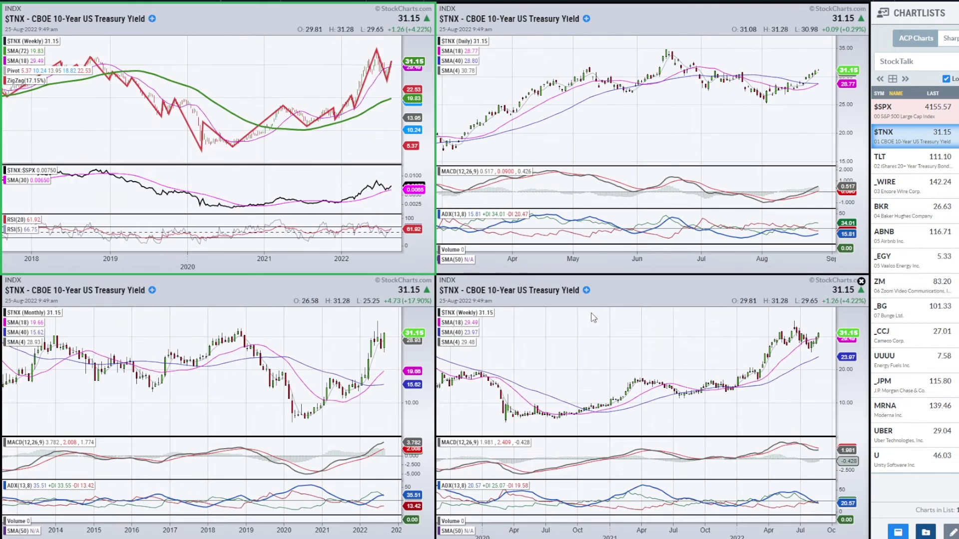
mouse_move(550, 382)
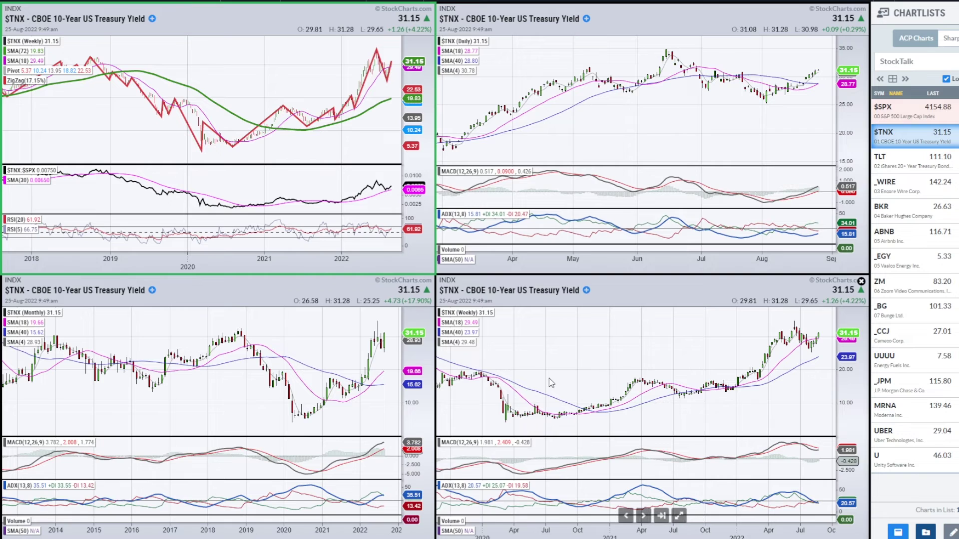
- Maximize the monthly $TNX chart and extend its visible range back to 2006
click(327, 342)
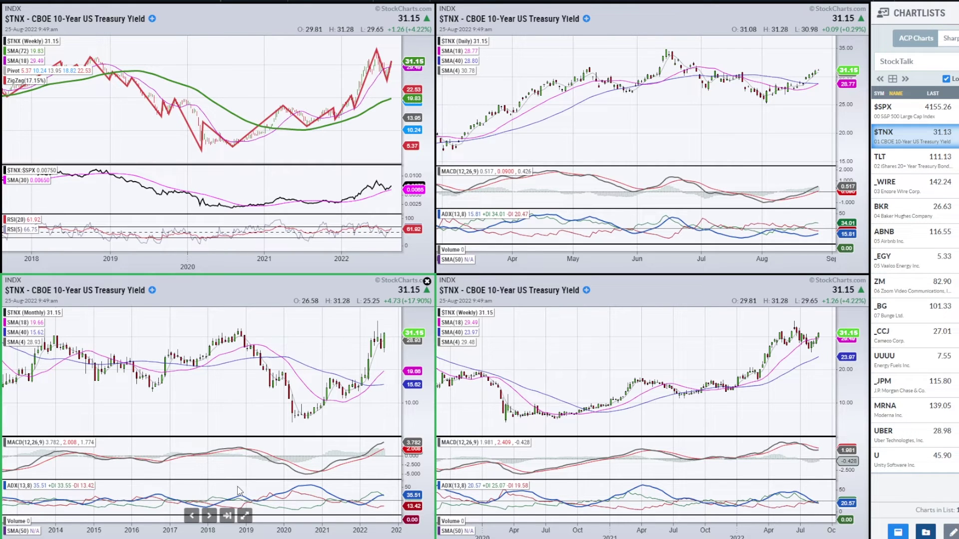
click(245, 516)
scroll(718, 149, down, 5)
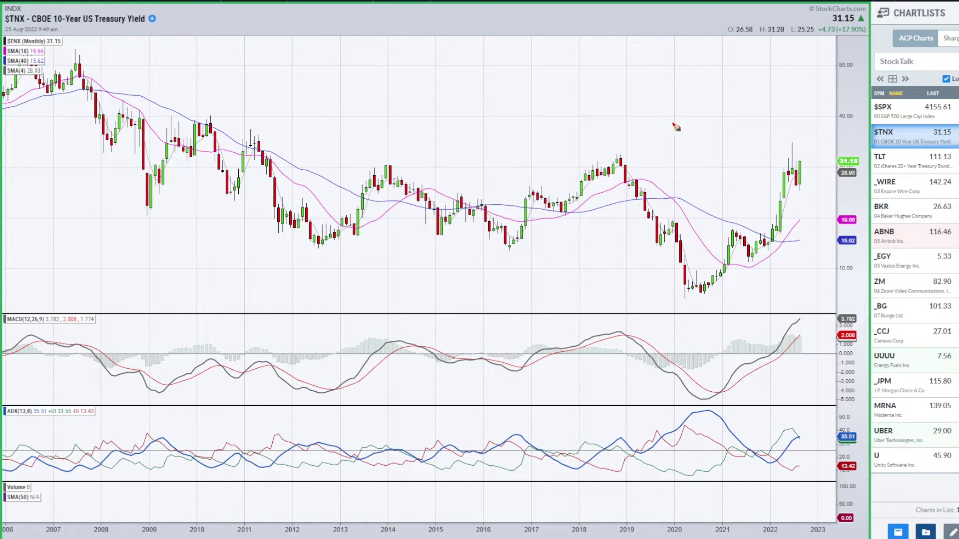
- Trace the 2021–2022 rise on the monthly $TNX chart, and circle the latest MACD and ADX readings
drag(755, 260, 789, 157)
mouse_move(767, 332)
mouse_down()
mouse_move(810, 329)
mouse_move(782, 301)
mouse_up()
mouse_move(789, 433)
mouse_down()
mouse_move(779, 427)
mouse_move(813, 447)
mouse_move(795, 431)
mouse_up()
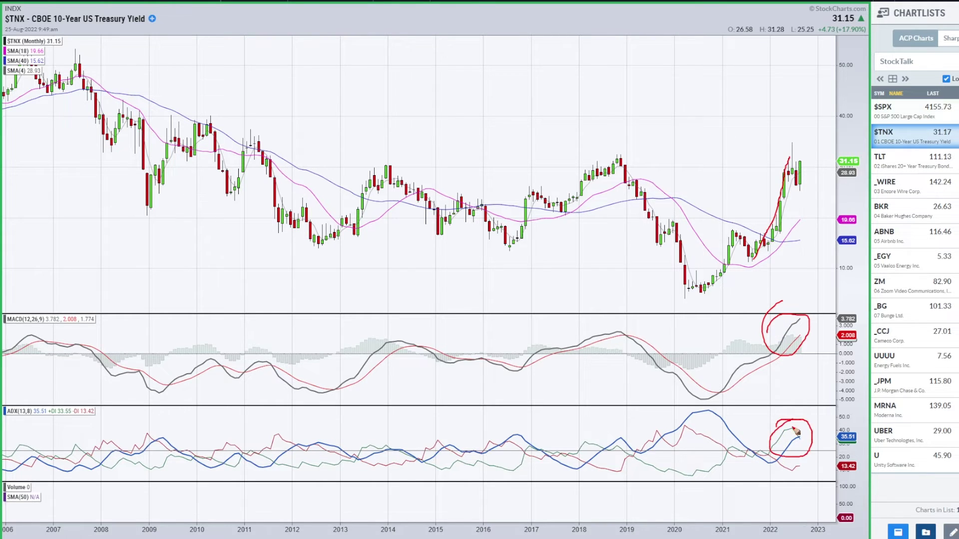
drag(785, 464, 798, 448)
- Outline the resistance zone across the 2014 and 2018 highs on monthly $TNX, circle the 2022 peak, and clear the drawings
mouse_move(298, 159)
mouse_down()
mouse_move(649, 158)
mouse_move(455, 173)
mouse_move(282, 162)
mouse_move(339, 165)
mouse_up()
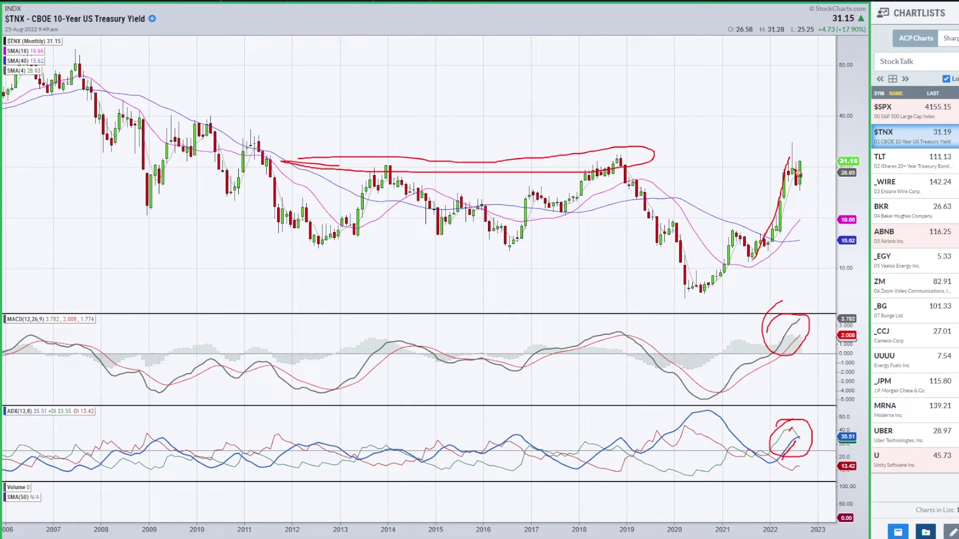
mouse_move(783, 144)
mouse_down()
mouse_move(801, 170)
mouse_move(787, 141)
mouse_up()
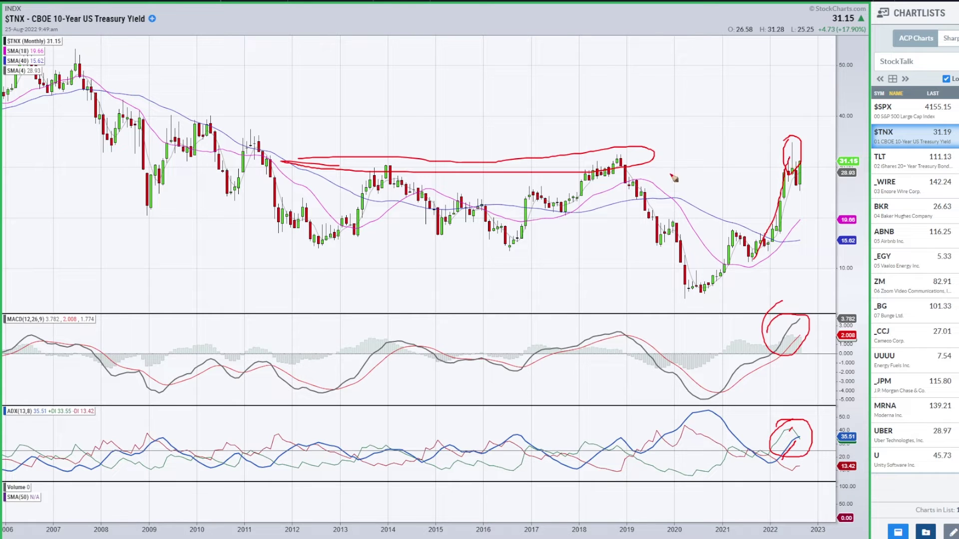
mouse_move(326, 173)
mouse_down()
mouse_move(319, 159)
mouse_move(582, 163)
mouse_move(470, 159)
mouse_move(505, 169)
mouse_move(375, 162)
mouse_move(622, 161)
mouse_up()
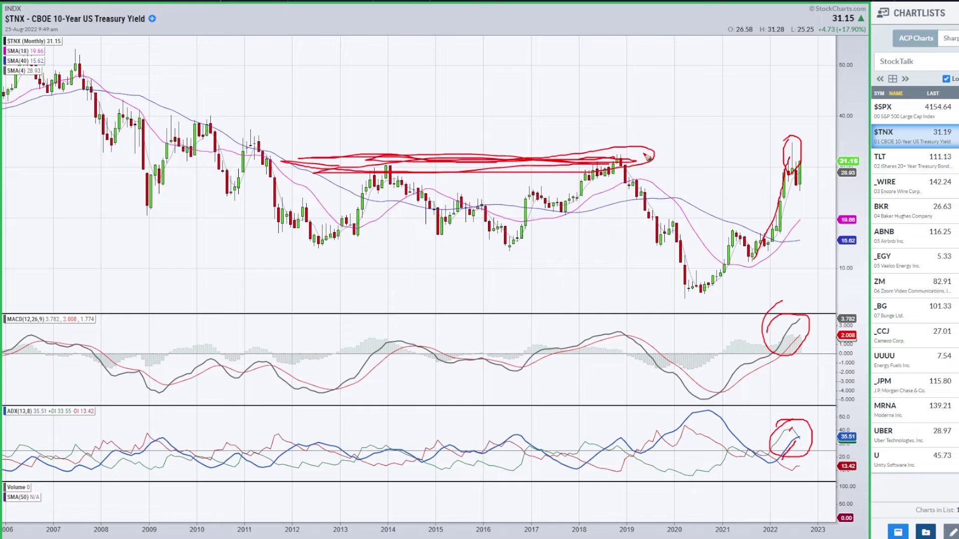
key(e)
- Mark the gap between the $TNX price and its 18-month SMA, sketch a line near the 2022 high and pullback paths, and clear the drawings
drag(799, 219, 801, 193)
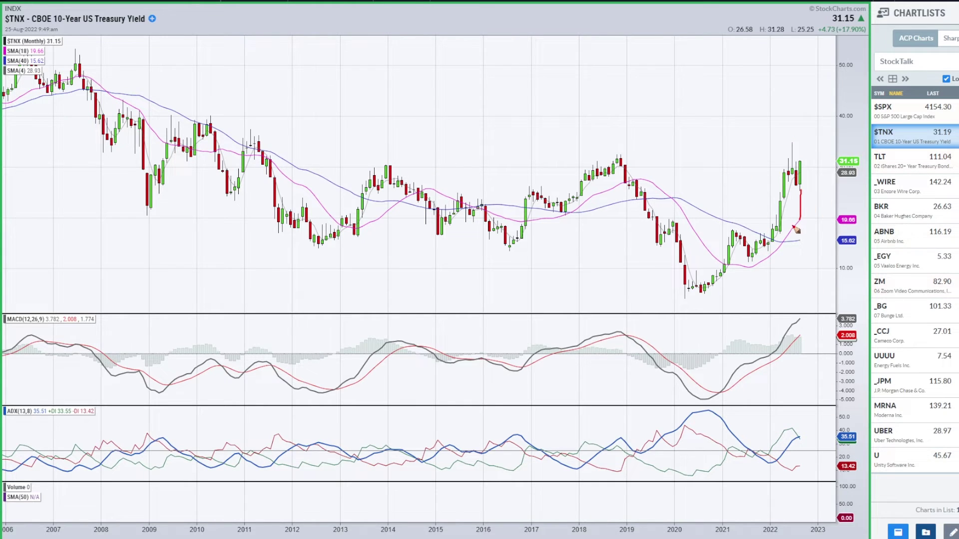
key(e)
drag(783, 149, 803, 149)
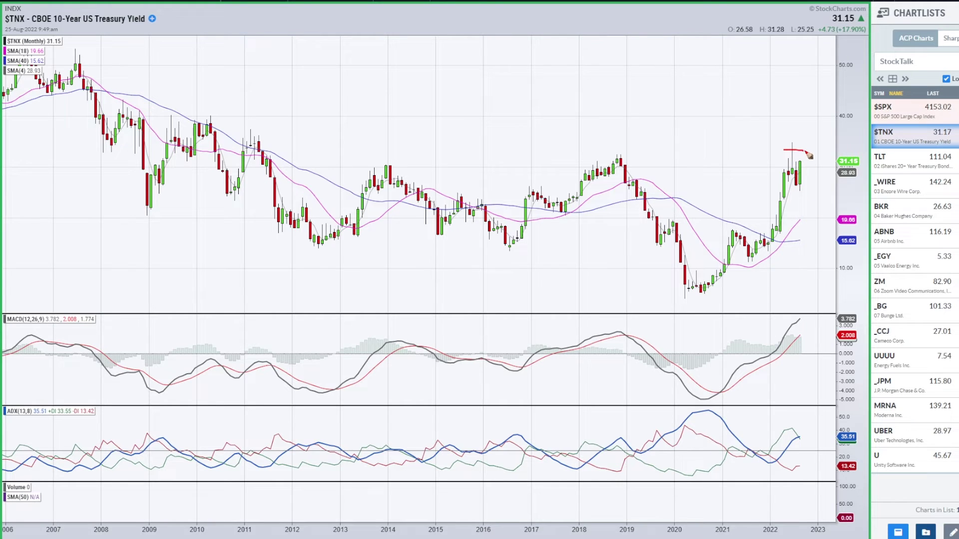
mouse_move(789, 198)
mouse_down()
mouse_move(810, 196)
mouse_move(809, 168)
mouse_move(815, 180)
mouse_move(836, 186)
mouse_up()
drag(795, 228, 813, 209)
key(Escape)
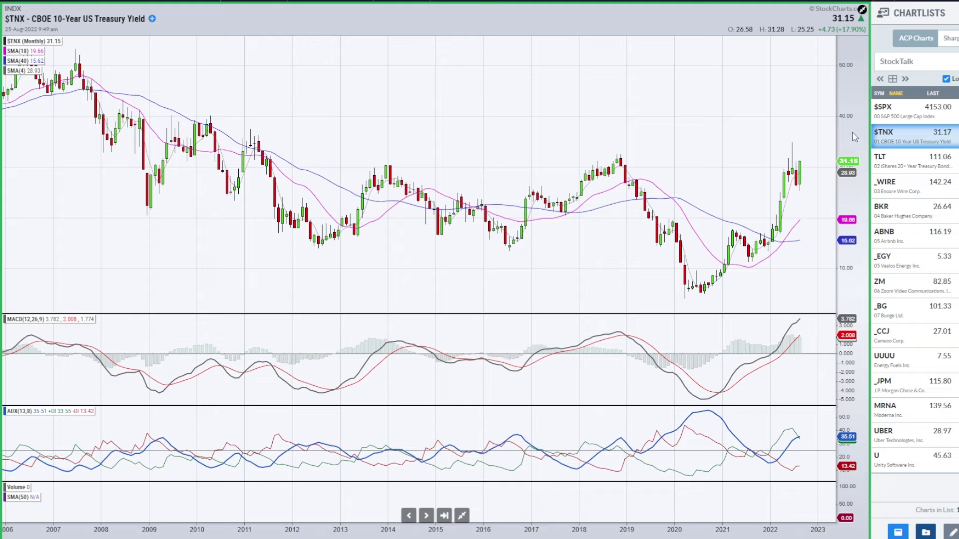
- Switch from the monthly to the maximized weekly $TNX chart, and extend its visible range back to 2018
click(461, 515)
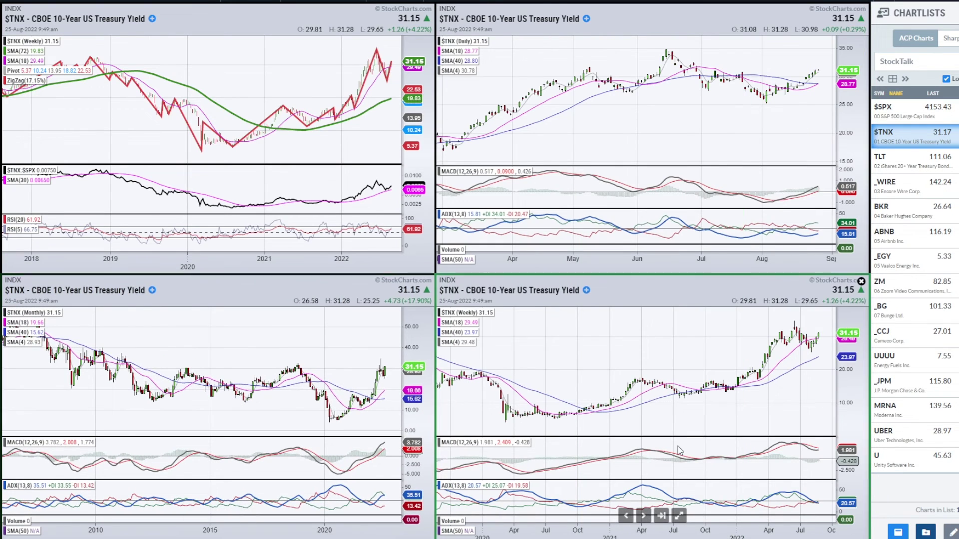
double_click(664, 474)
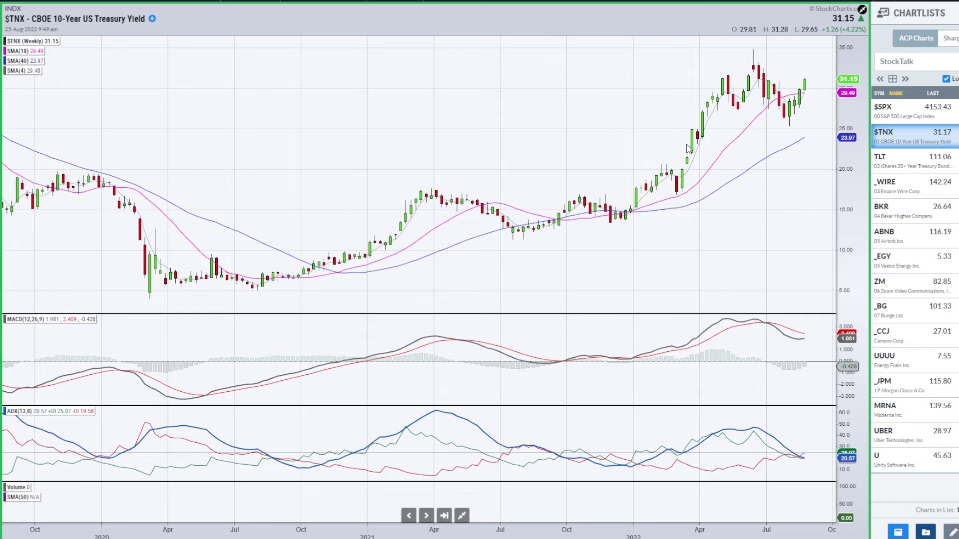
scroll(689, 148, down, 3)
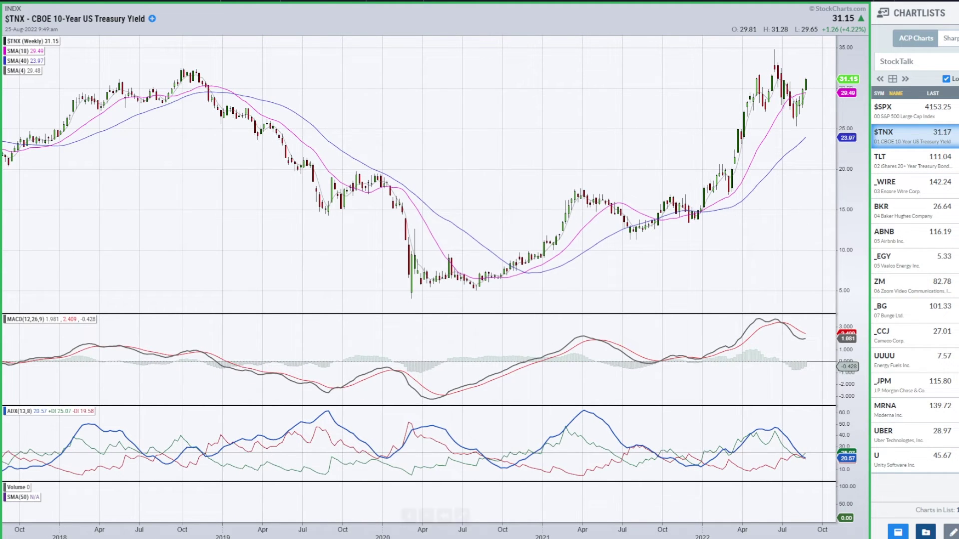
- Underline the 2022 lower low and falling MACD on weekly $TNX, mark resistance and circle the June peak above it, and clear the drawings
drag(764, 110, 799, 127)
drag(763, 321, 789, 334)
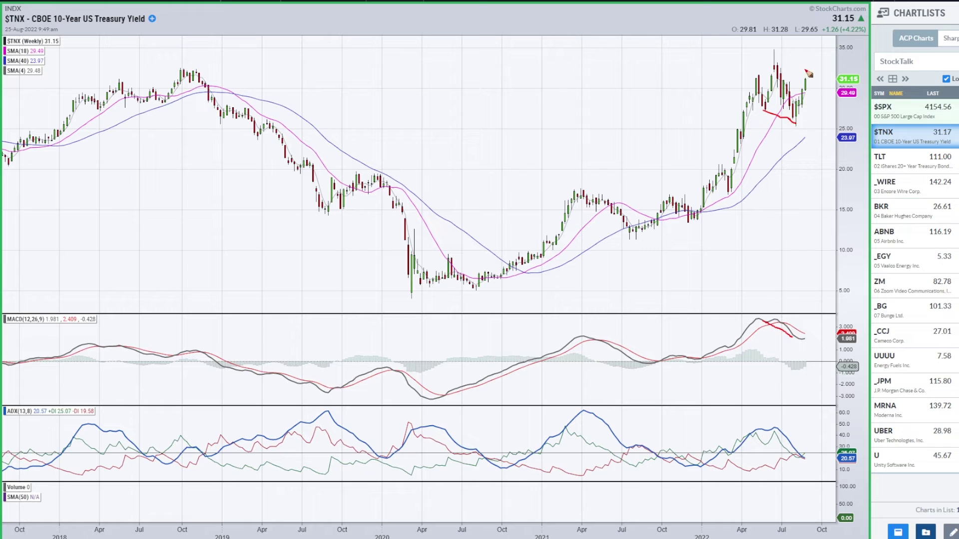
mouse_move(753, 71)
mouse_down()
mouse_move(800, 74)
mouse_move(781, 50)
mouse_move(774, 71)
mouse_move(768, 54)
mouse_up()
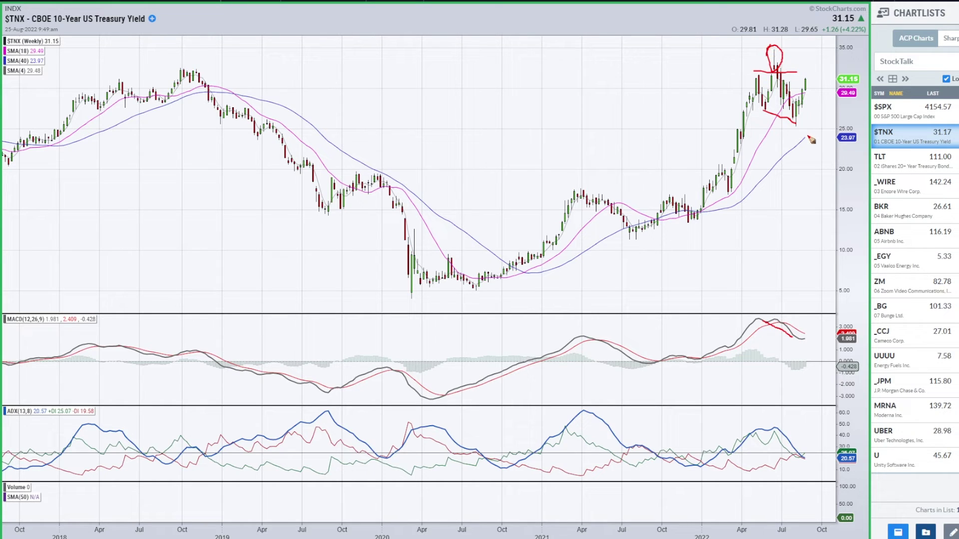
drag(765, 74, 809, 72)
mouse_move(654, 129)
mouse_down()
mouse_move(832, 126)
mouse_move(689, 155)
mouse_move(720, 129)
mouse_up()
key(e)
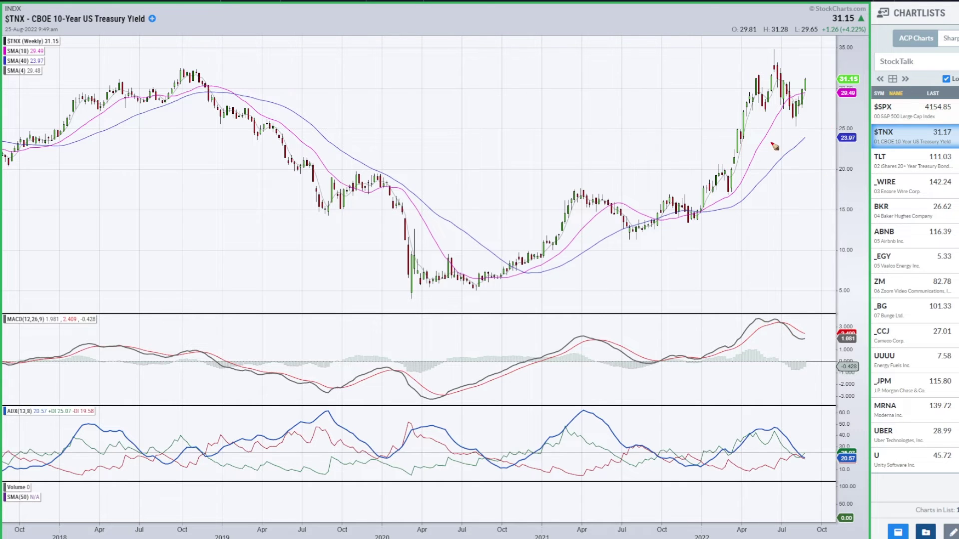
- Sketch a possible path from the latest weekly $TNX price, clear it, and return to the four-chart layout
mouse_move(797, 100)
mouse_down()
mouse_move(806, 79)
mouse_move(820, 110)
mouse_move(850, 106)
mouse_up()
key(e)
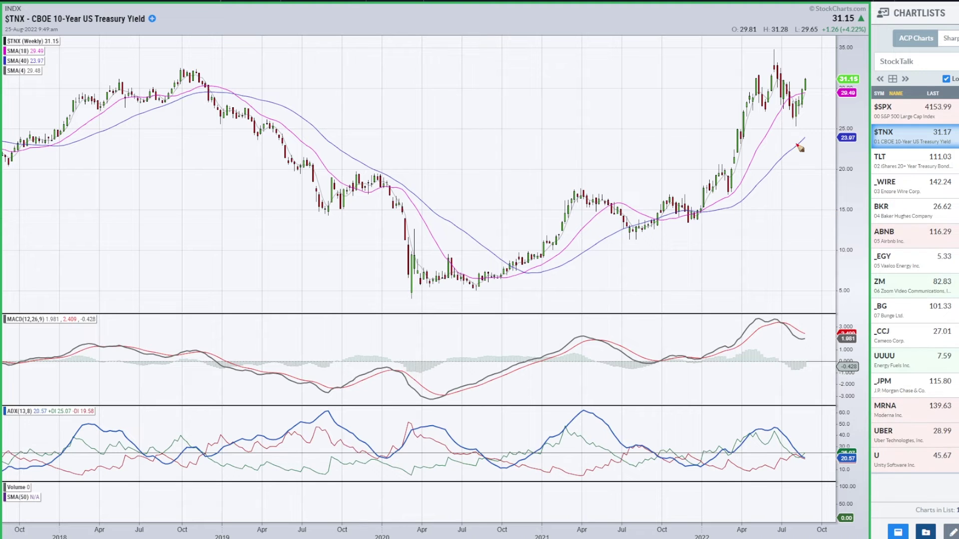
click(462, 514)
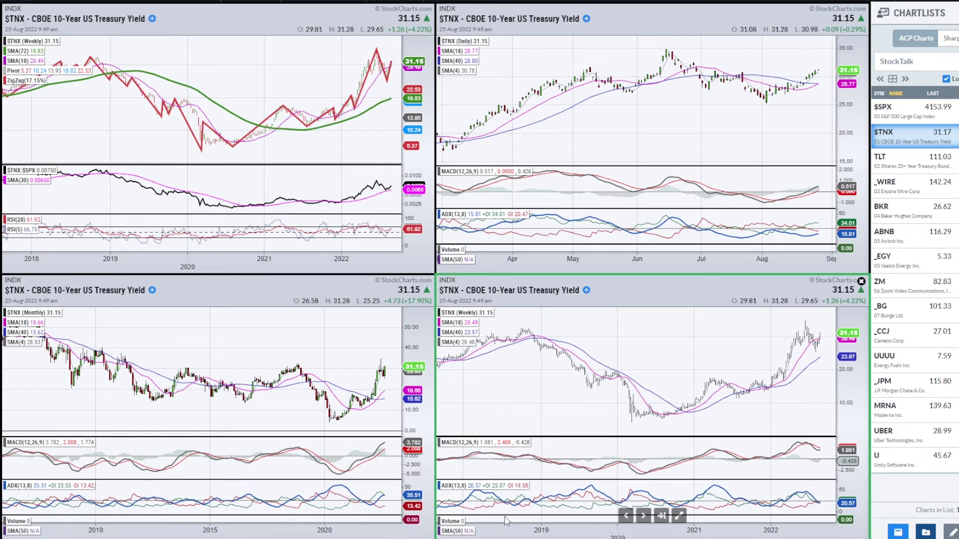
- Load TLT, mark the weekly ADX peak, price rebound from the June low and MACD upturn, and clear the drawings
scroll(603, 412, up, 3)
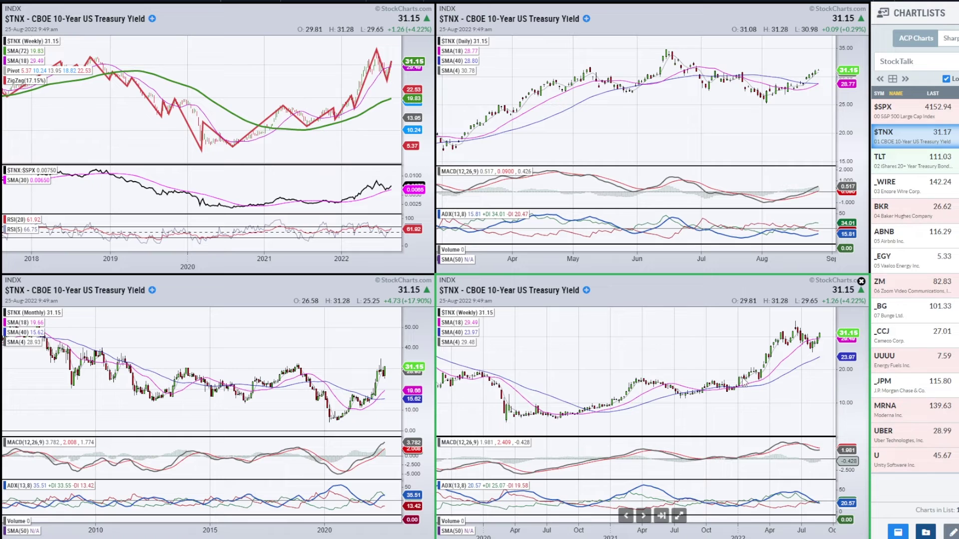
click(912, 159)
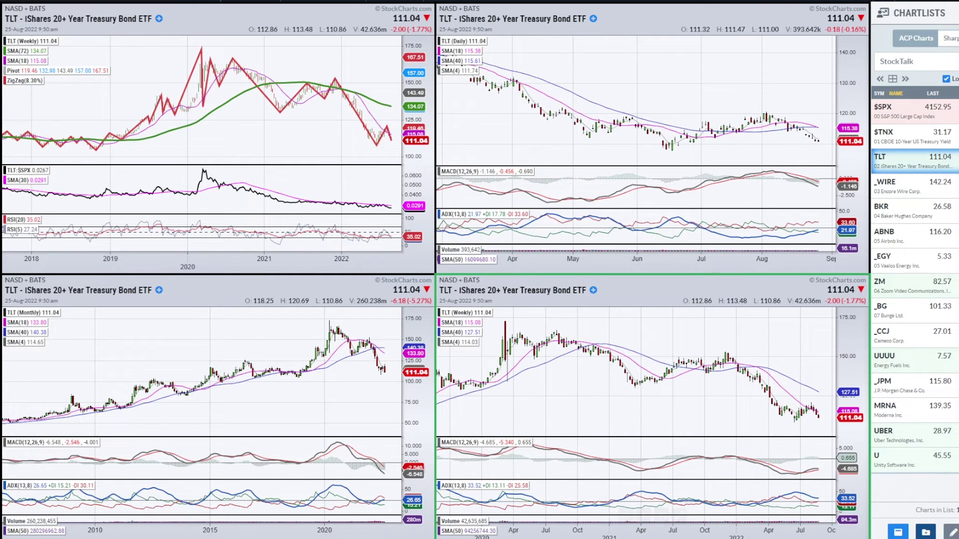
mouse_move(778, 492)
mouse_down()
mouse_move(802, 484)
mouse_move(796, 509)
mouse_move(782, 488)
mouse_up()
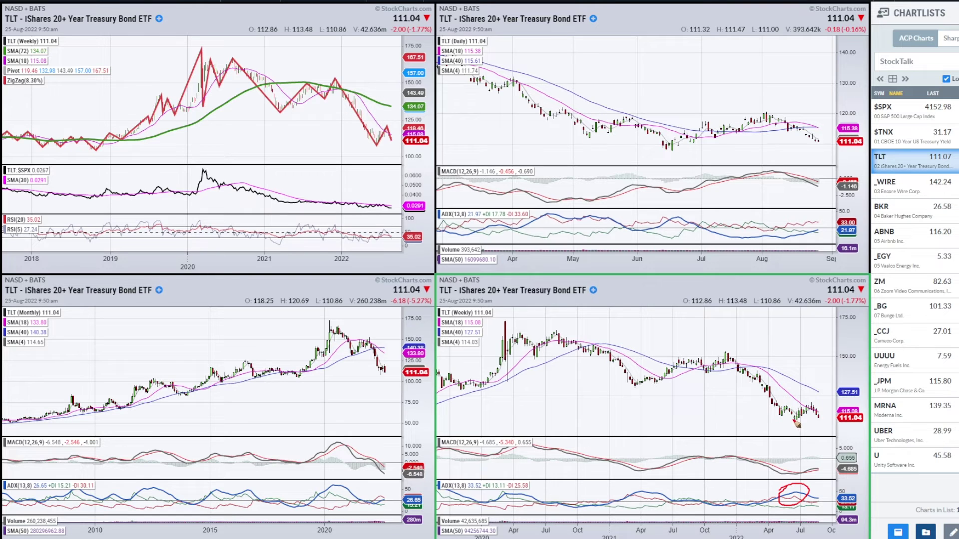
drag(796, 423, 813, 412)
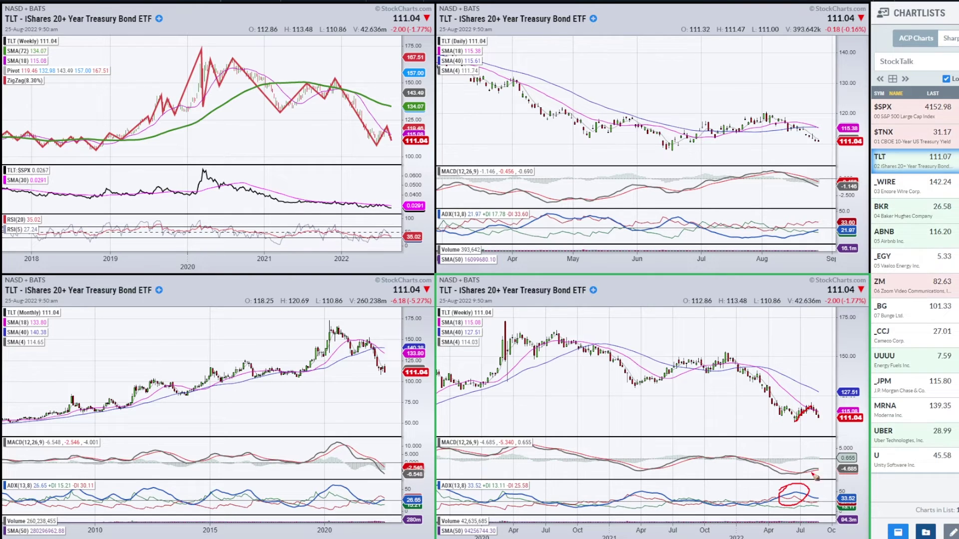
mouse_move(800, 475)
mouse_down()
mouse_move(821, 465)
mouse_move(817, 483)
mouse_move(804, 470)
mouse_up()
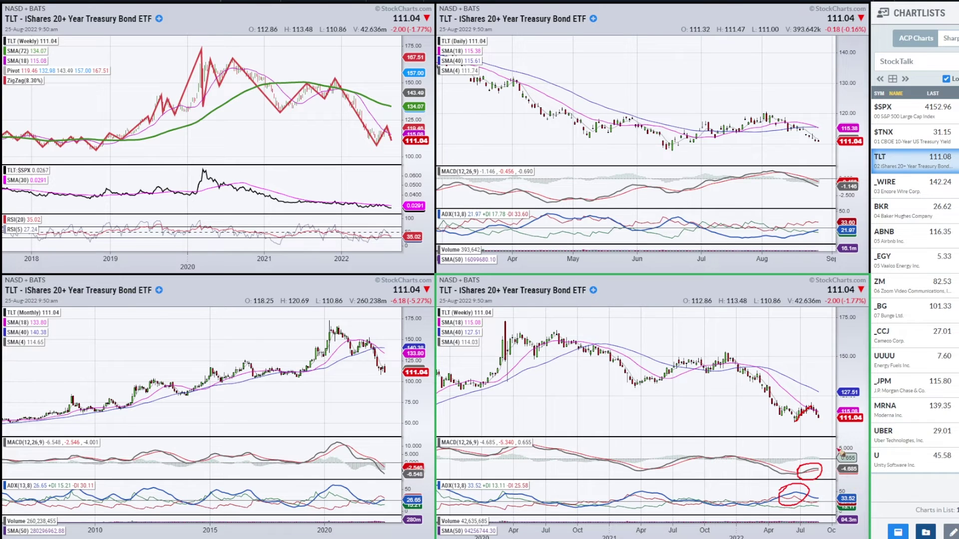
mouse_move(817, 413)
mouse_down()
mouse_move(825, 427)
mouse_move(798, 421)
mouse_move(827, 427)
mouse_up()
key(e)
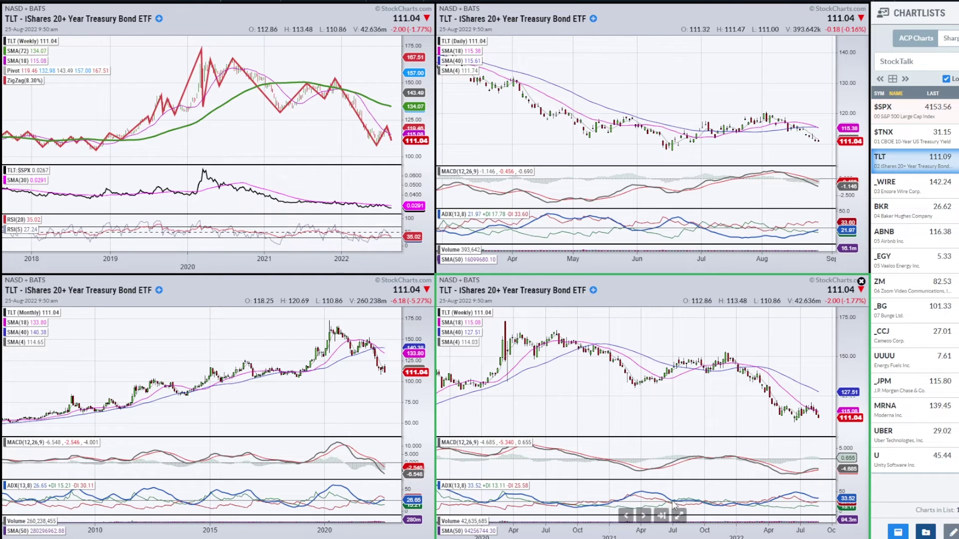
- Maximize the weekly TLT chart, sketch a MACD higher low against a price drop below the June low with rebound, and clear the drawings
click(680, 516)
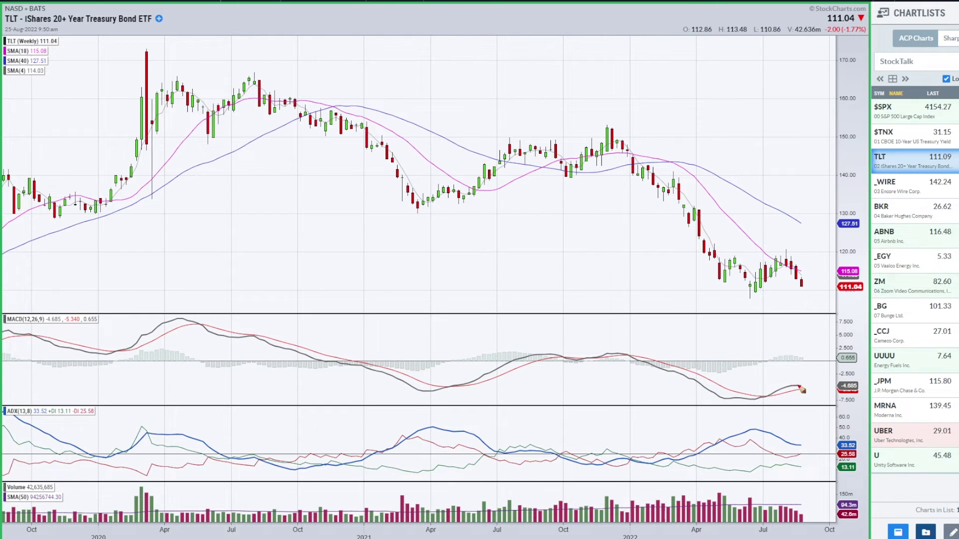
drag(800, 392, 809, 391)
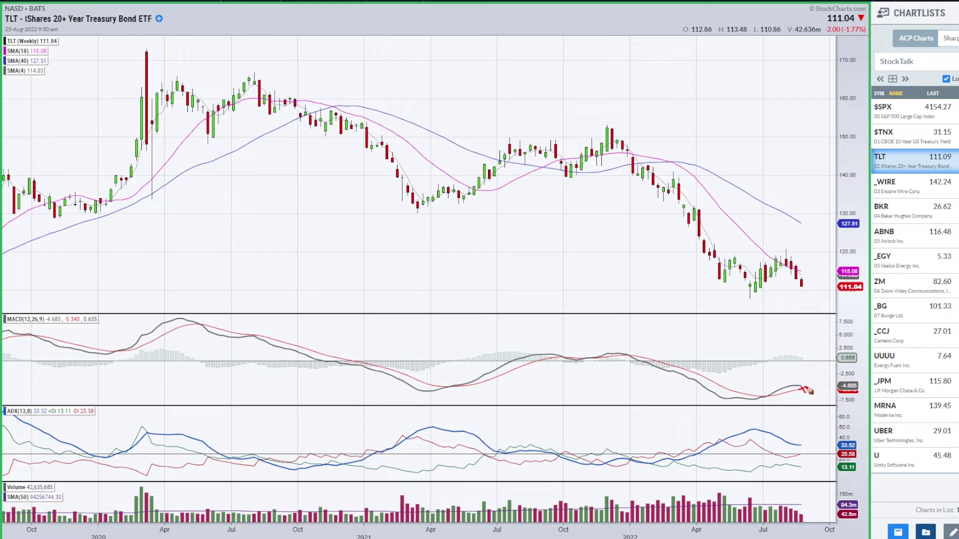
drag(731, 398, 819, 386)
mouse_move(787, 257)
mouse_down()
mouse_move(811, 303)
mouse_move(825, 293)
mouse_up()
drag(738, 297, 764, 300)
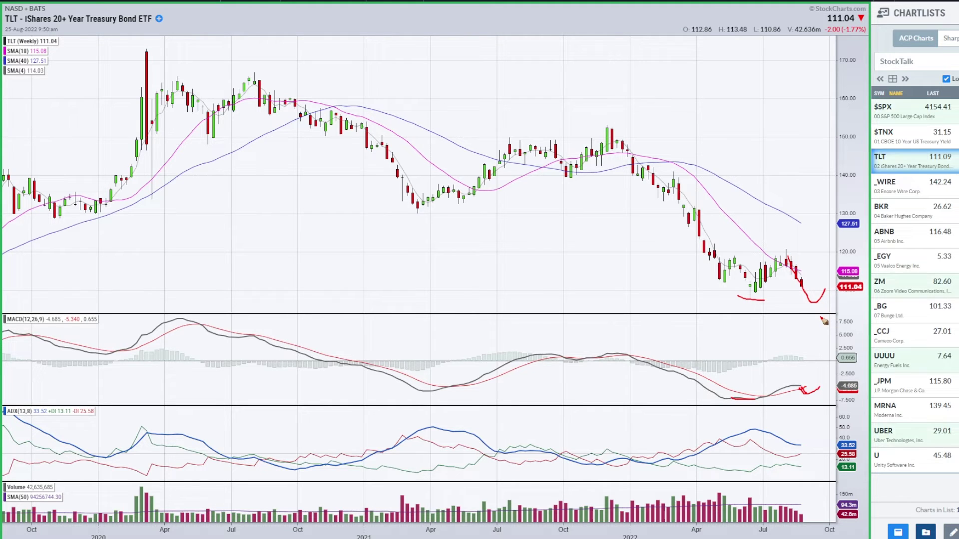
drag(816, 302, 824, 287)
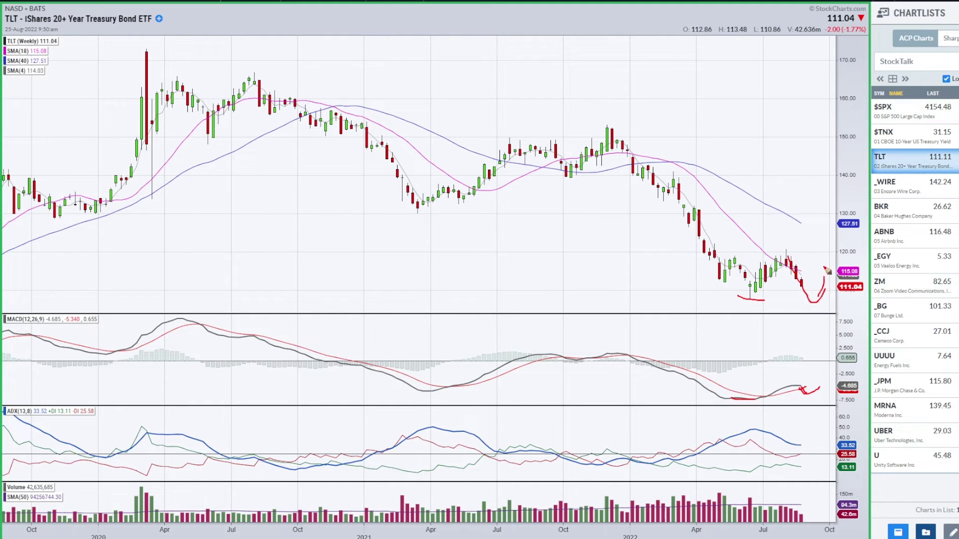
key(e)
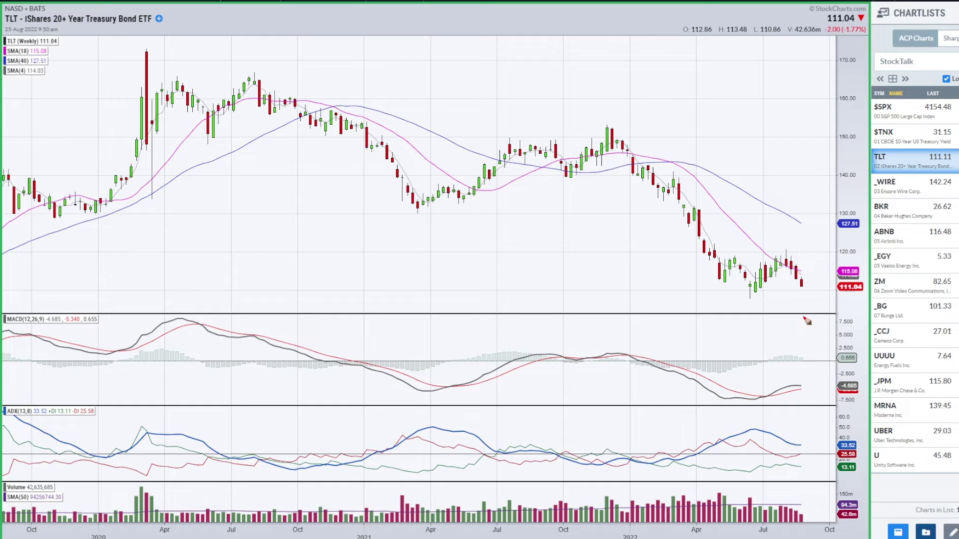
- Mark the June low on weekly TLT, sketch a drop below it followed by an upward bounce, and clear the drawings
drag(802, 288, 805, 305)
drag(747, 299, 756, 298)
mouse_move(806, 296)
mouse_down()
mouse_move(804, 308)
mouse_move(819, 286)
mouse_move(822, 298)
mouse_up()
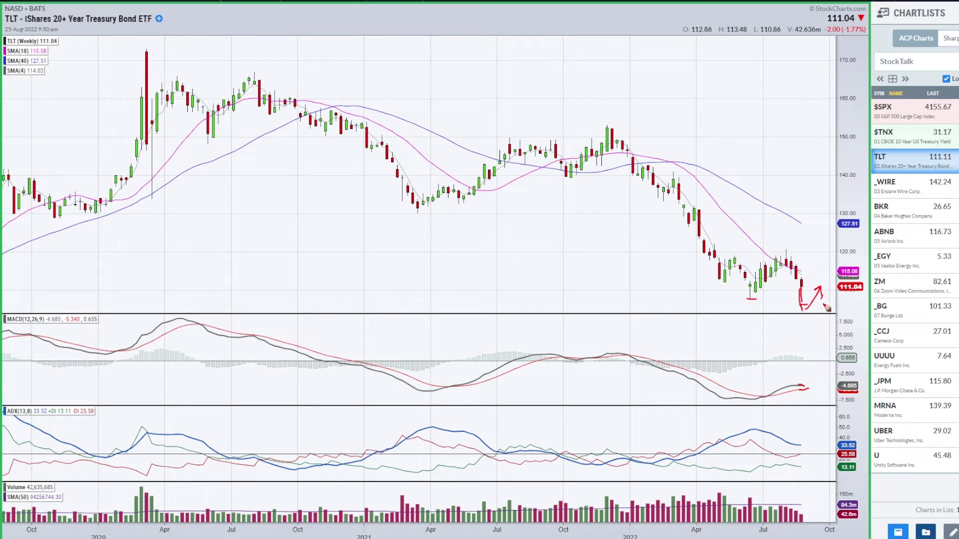
key(e)
- Sketch a continued decline in both price and MACD on weekly TLT, and clear the drawings
drag(805, 289, 819, 323)
drag(796, 388, 815, 409)
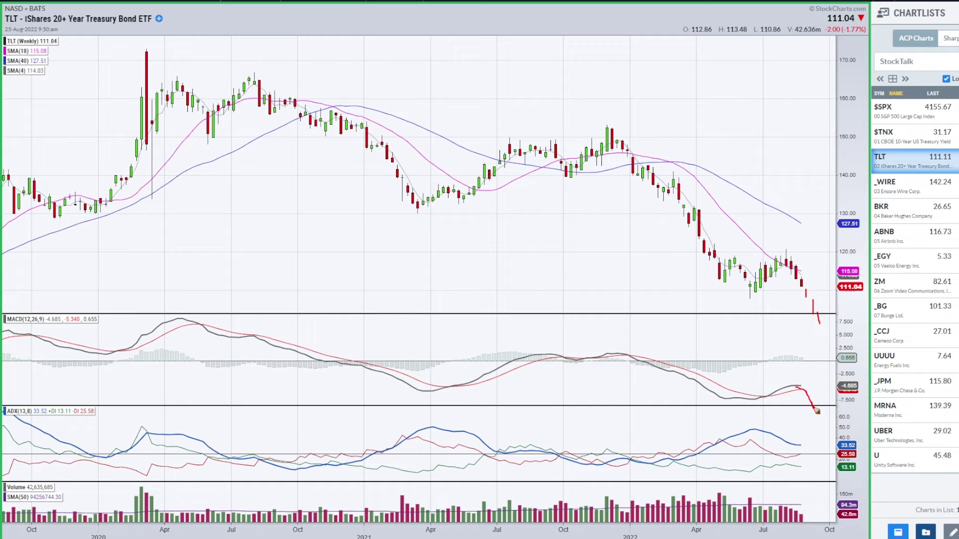
key(e)
- Sketch a rounded bottom below the June low on weekly TLT, clear it, and return to the four-chart layout with the weekly range starting around 2020
mouse_move(801, 285)
mouse_down()
mouse_move(805, 299)
mouse_move(823, 290)
mouse_up()
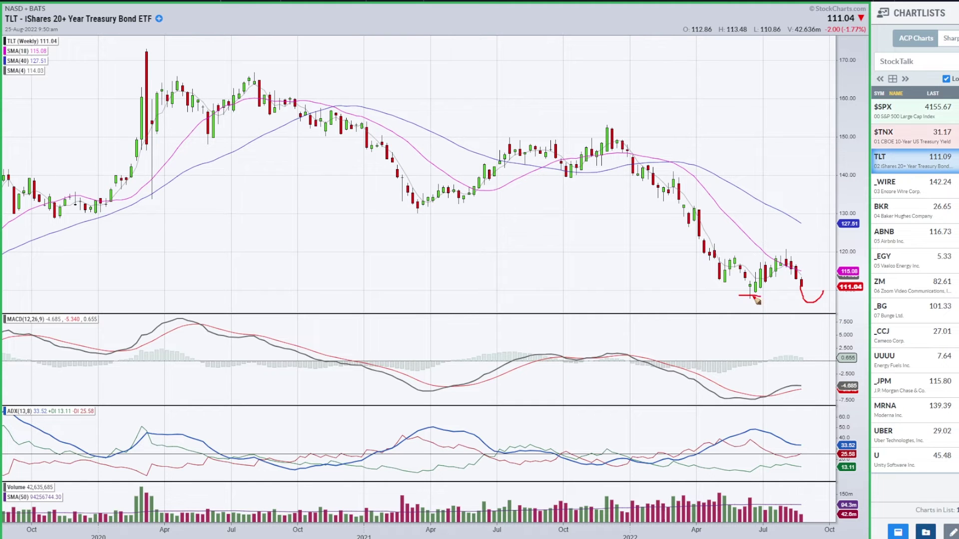
key(Escape)
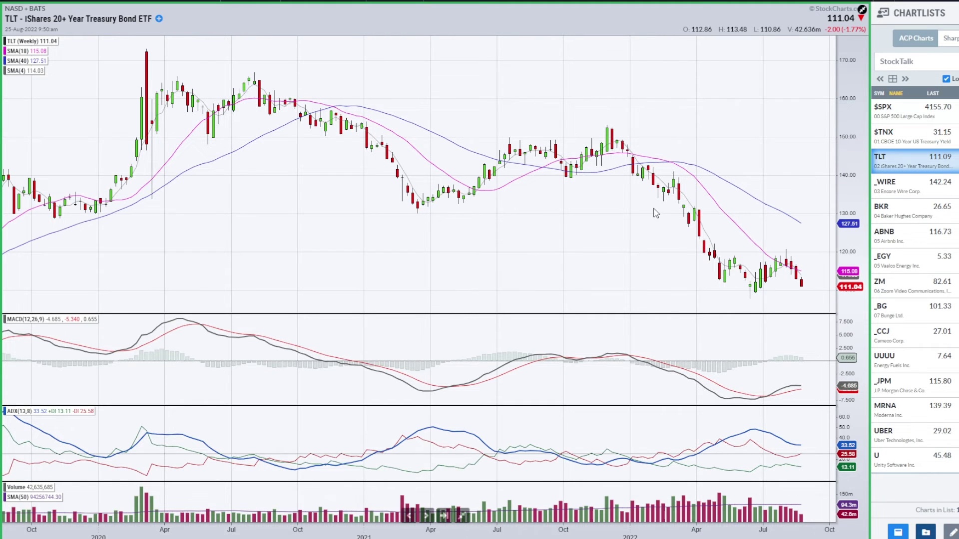
scroll(728, 215, down, 3)
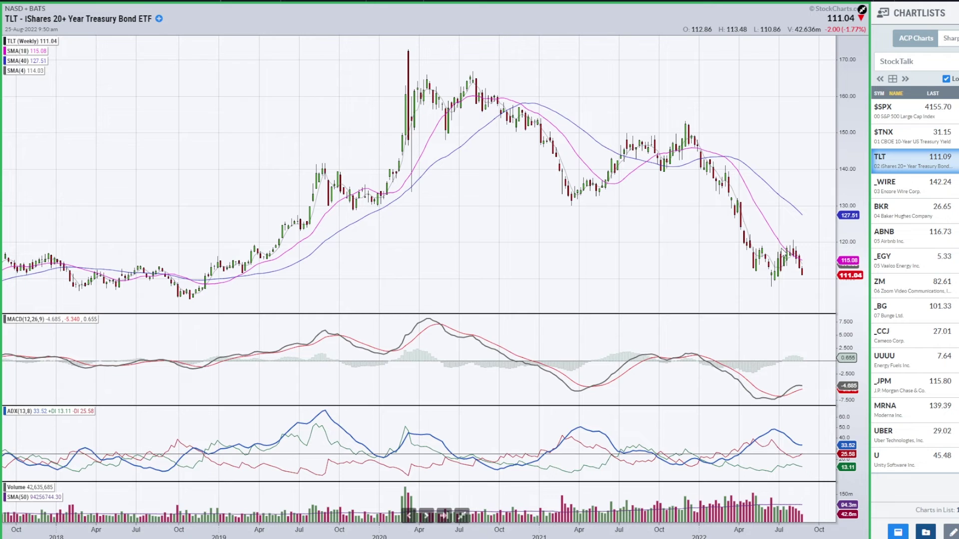
click(462, 516)
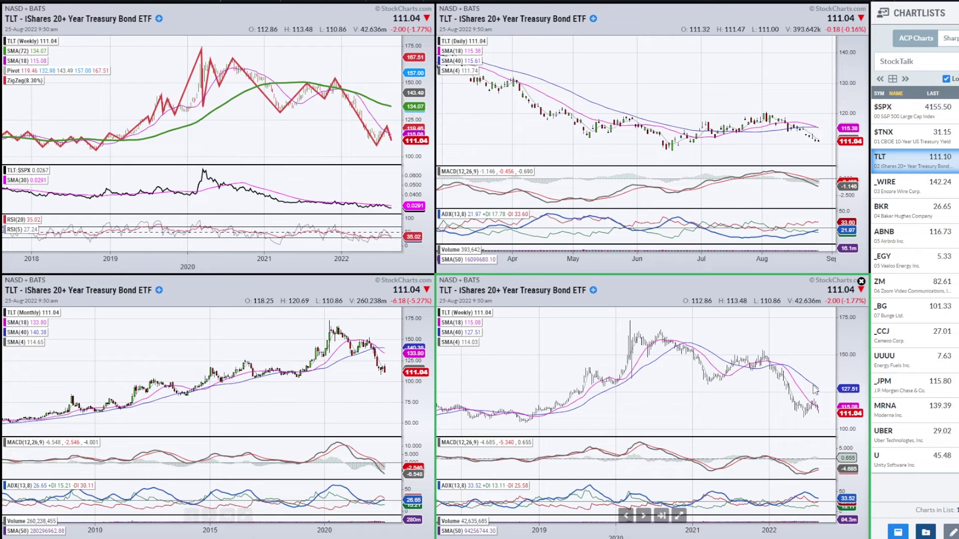
scroll(829, 416, up, 3)
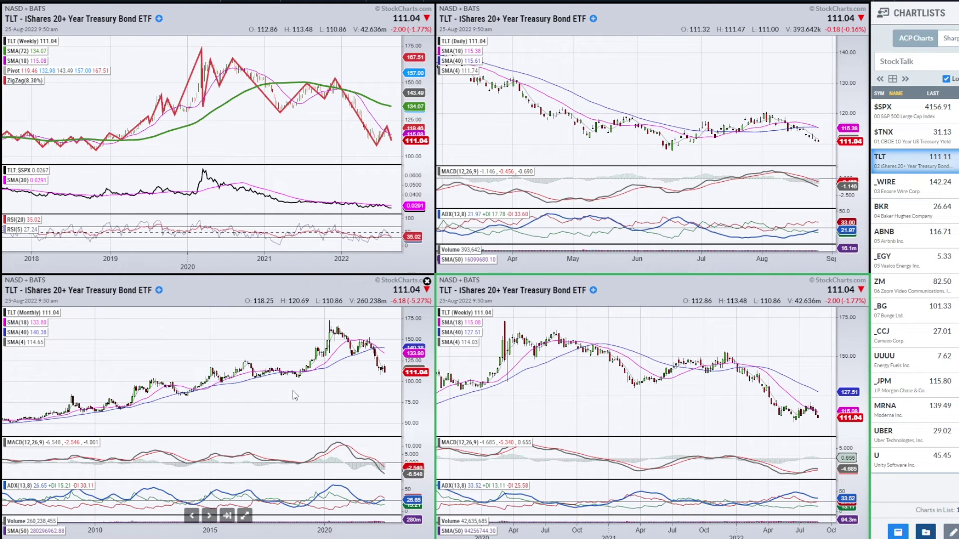
- Load _WIRE, narrow the monthly range, trace the 2021 rally and its pullback, circle the MACD and ADX peaks, and clear the drawings
key(Down)
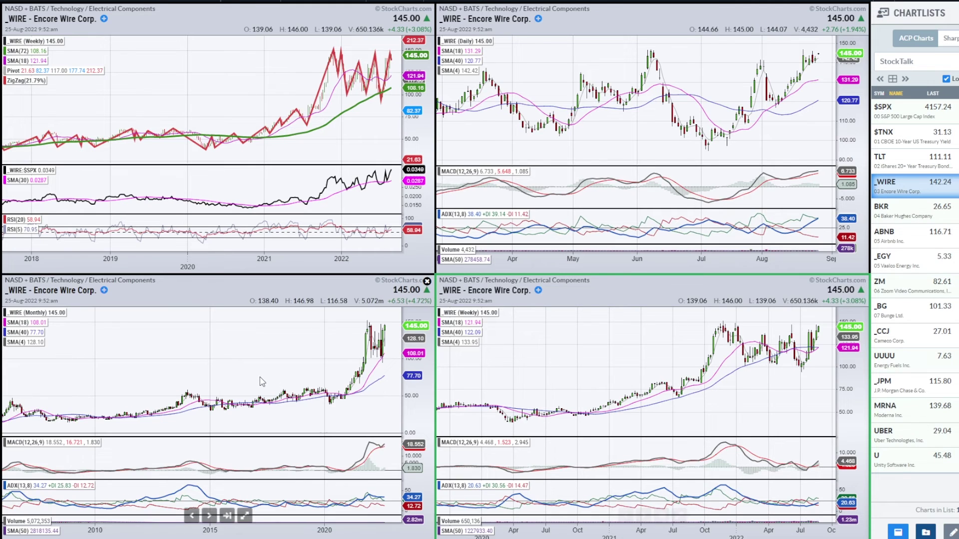
scroll(259, 380, up, 3)
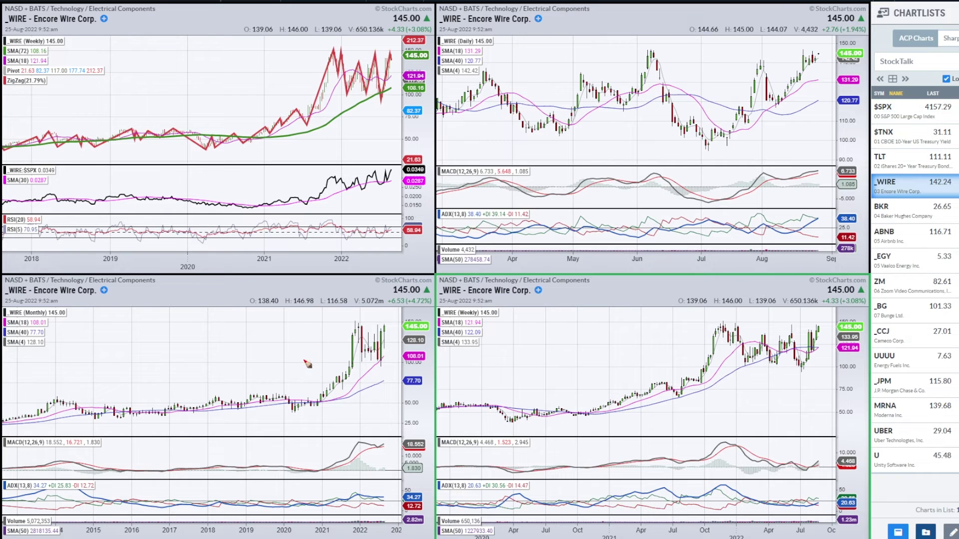
drag(314, 404, 360, 338)
drag(362, 504, 350, 494)
mouse_move(354, 442)
mouse_down()
mouse_move(349, 448)
mouse_move(367, 449)
mouse_move(357, 453)
mouse_up()
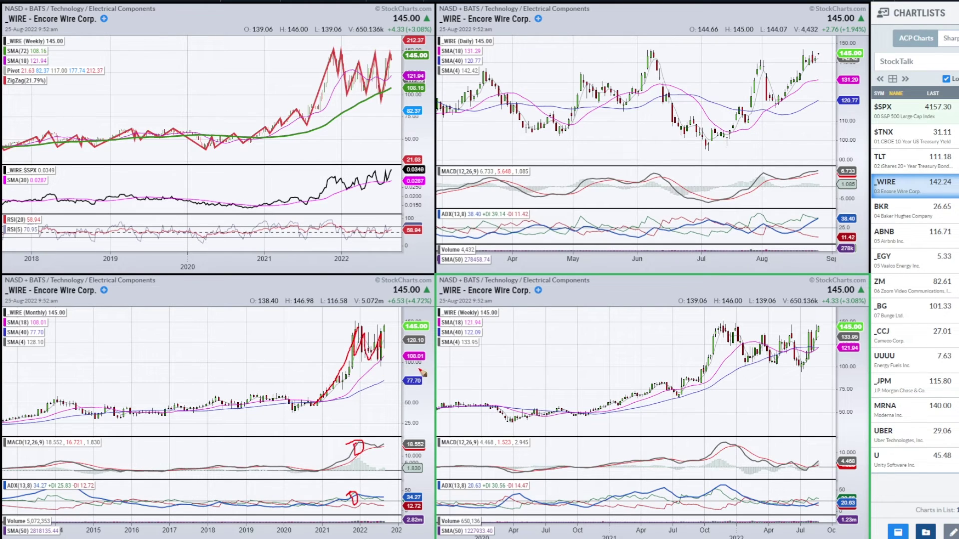
key(Escape)
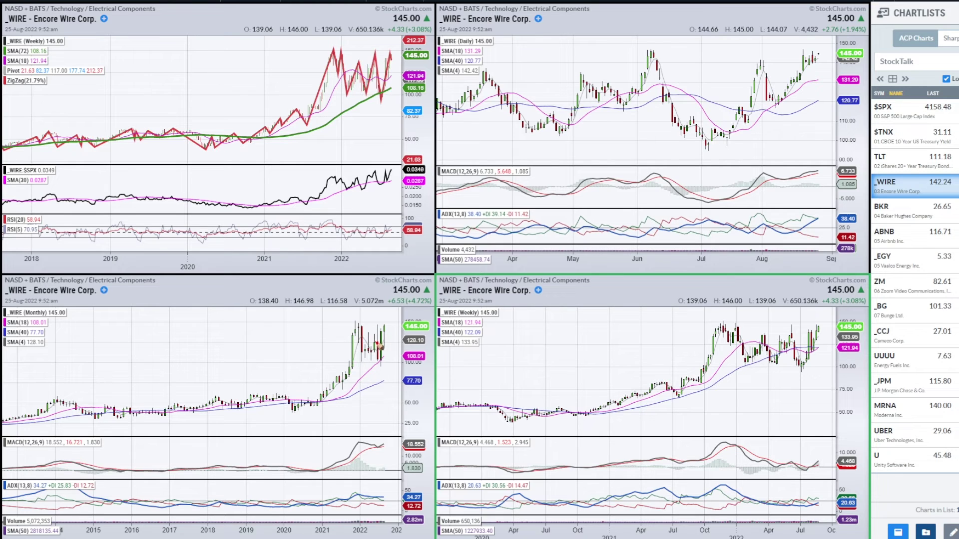
- Circle the 2021 advance and the 2022 consolidation on the monthly _WIRE chart, and clear the drawings
mouse_move(360, 335)
mouse_down()
mouse_move(364, 361)
mouse_move(384, 332)
mouse_move(385, 365)
mouse_move(374, 346)
mouse_up()
mouse_move(320, 406)
mouse_down()
mouse_move(333, 382)
mouse_move(356, 372)
mouse_move(323, 400)
mouse_move(314, 395)
mouse_move(390, 331)
mouse_move(378, 357)
mouse_up()
key(e)
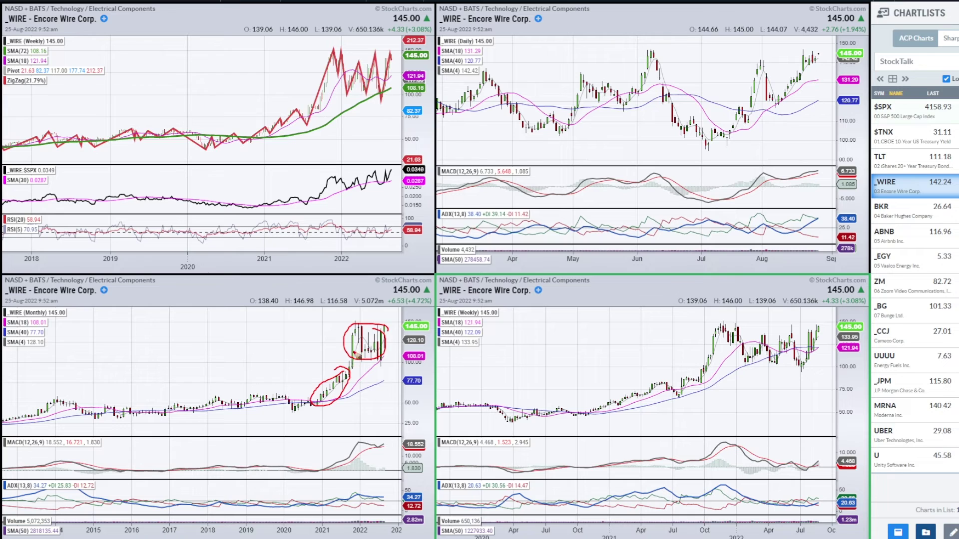
key(e)
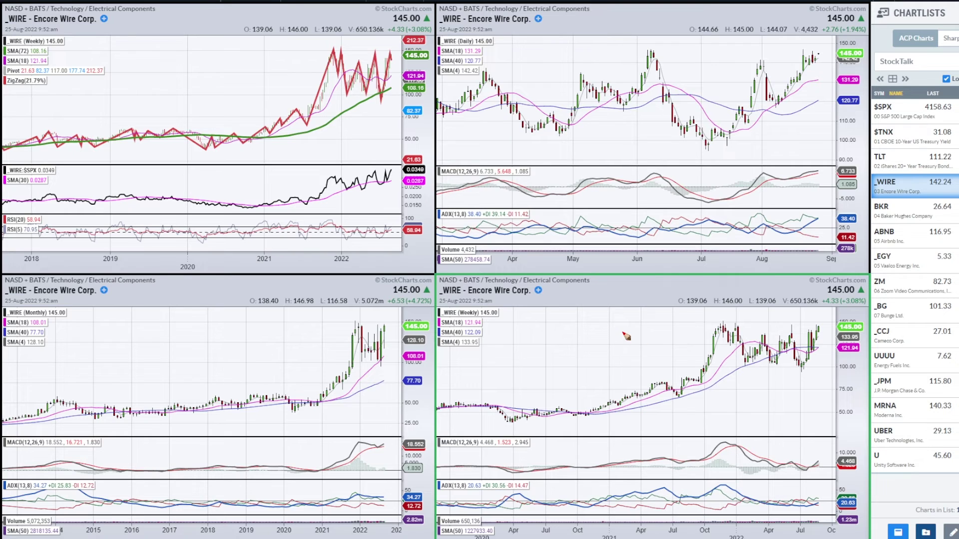
- Write 12 and a circled 24 on the weekly _WIRE chart, mark the level near the 18-week SMA, and clear the drawings
mouse_move(621, 328)
mouse_down()
mouse_move(623, 340)
mouse_move(642, 338)
mouse_up()
mouse_move(605, 366)
mouse_down()
mouse_move(631, 372)
mouse_move(626, 381)
mouse_up()
mouse_move(595, 363)
mouse_down()
mouse_move(638, 367)
mouse_move(592, 384)
mouse_move(599, 356)
mouse_up()
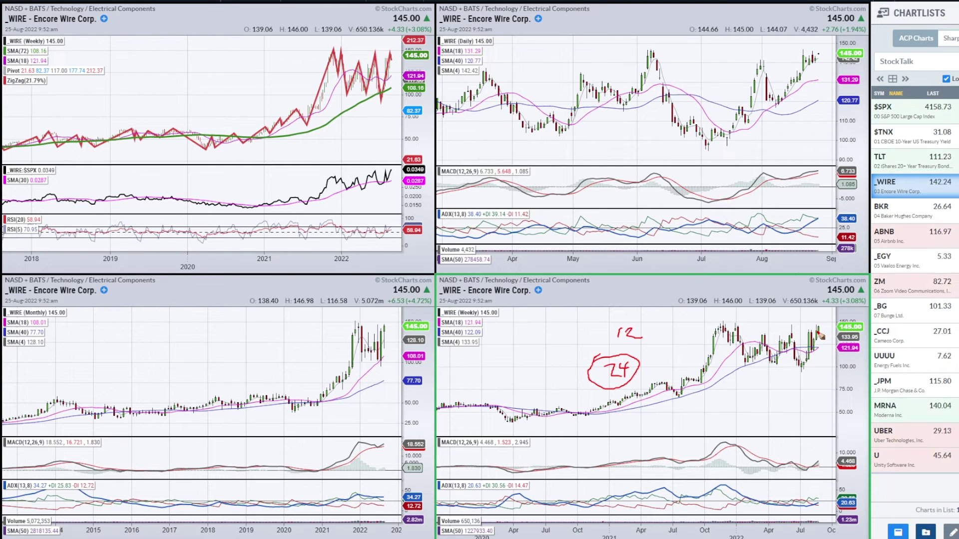
drag(812, 353, 826, 357)
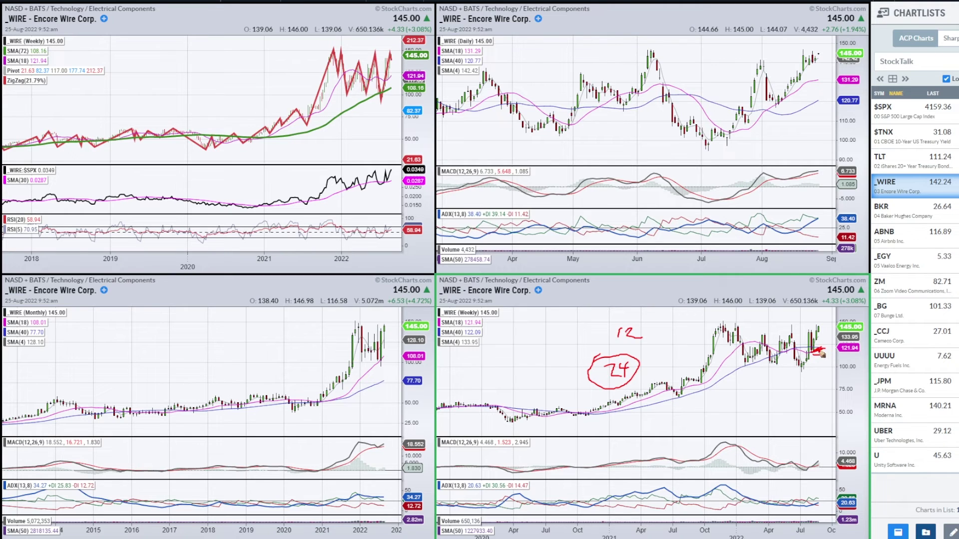
key(e)
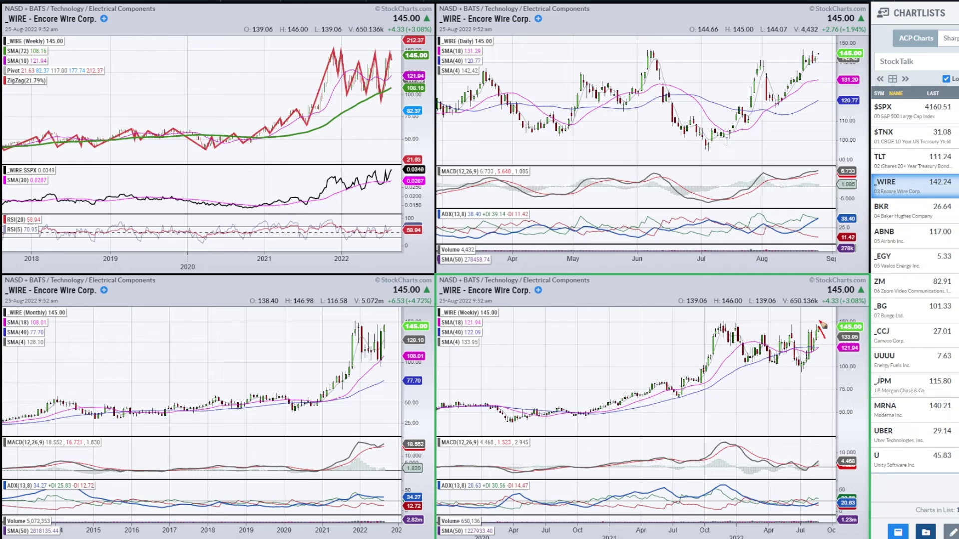
- Sketch pullbacks from the latest _WIRE prices and a line near the 18-week SMA, and undo the strokes
drag(813, 55, 822, 85)
key(ctrl+z)
key(ctrl+z)
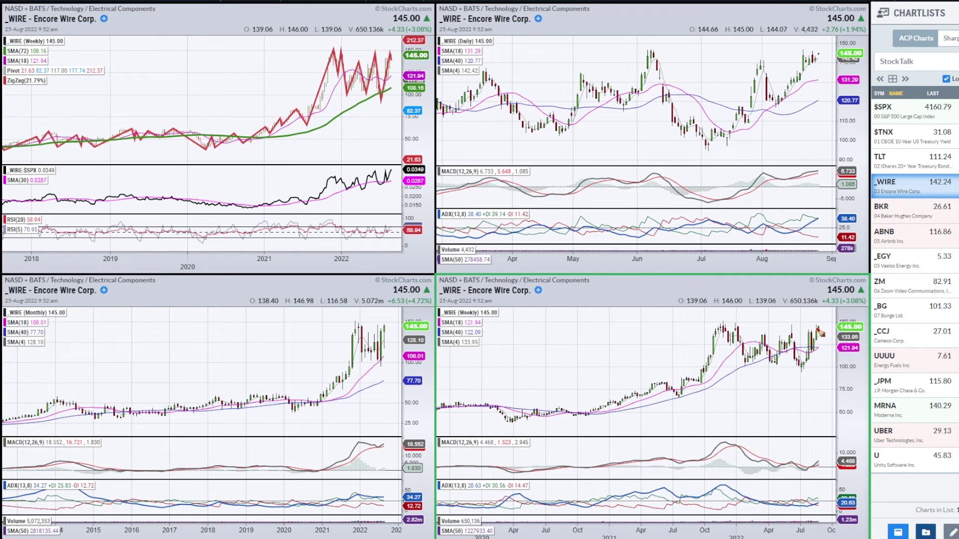
drag(812, 352, 828, 355)
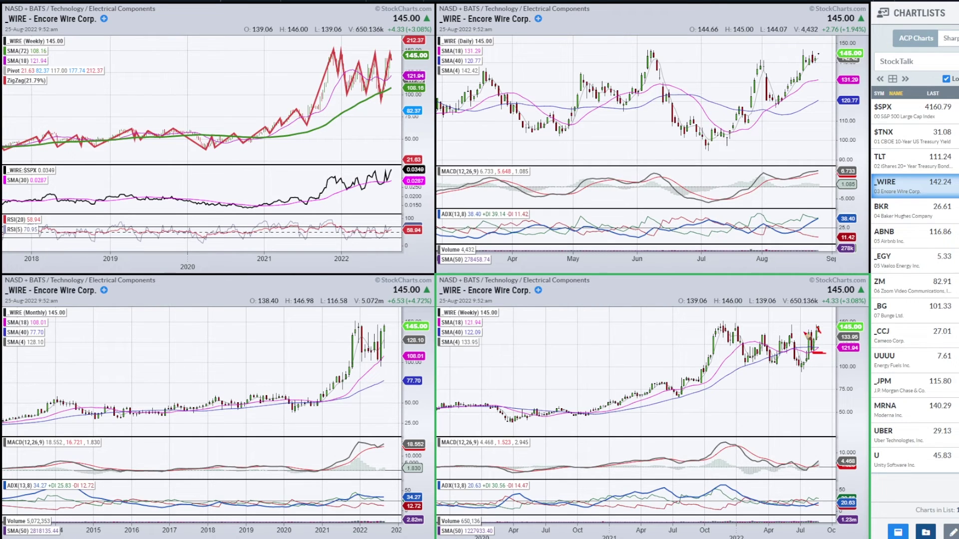
key(ctrl+z)
key(ctrl+z)
- Circle the latest weekly MACD and ADX and daily ADX on _WIRE, clear the circles, and sketch a small dip and rebound from the weekly price
mouse_move(827, 464)
mouse_down()
mouse_move(799, 482)
mouse_move(824, 459)
mouse_up()
mouse_move(818, 493)
mouse_down()
mouse_move(799, 512)
mouse_move(802, 496)
mouse_up()
mouse_move(827, 212)
mouse_down()
mouse_move(789, 219)
mouse_move(827, 210)
mouse_move(799, 205)
mouse_up()
key(e)
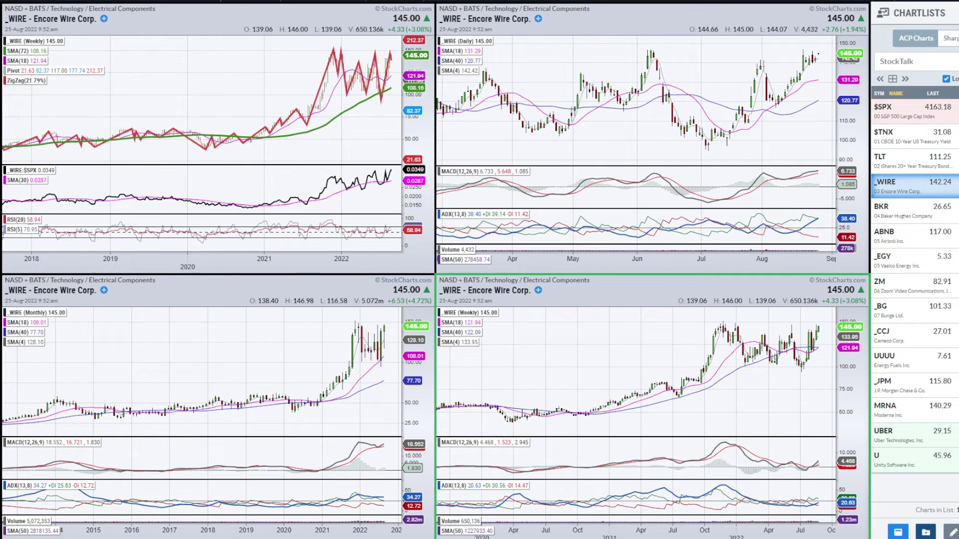
drag(821, 331, 831, 328)
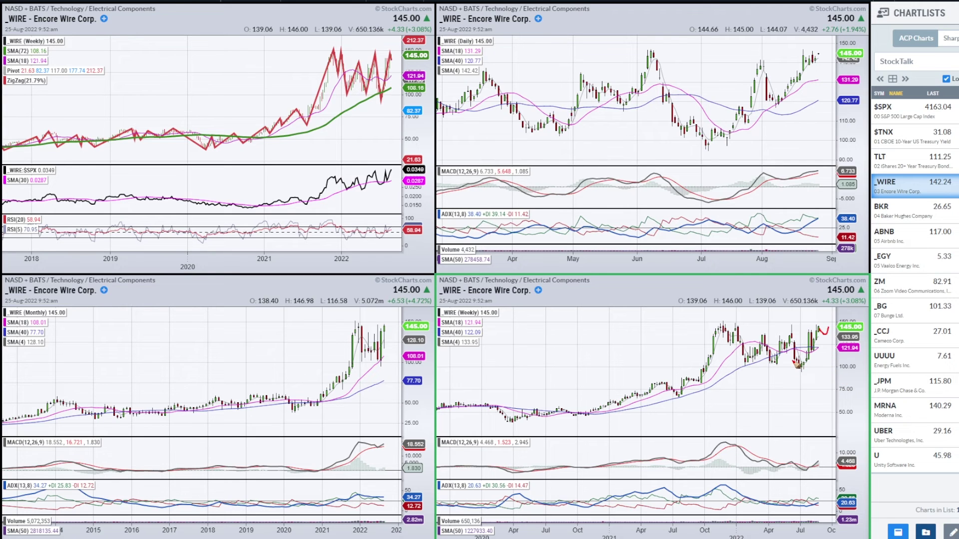
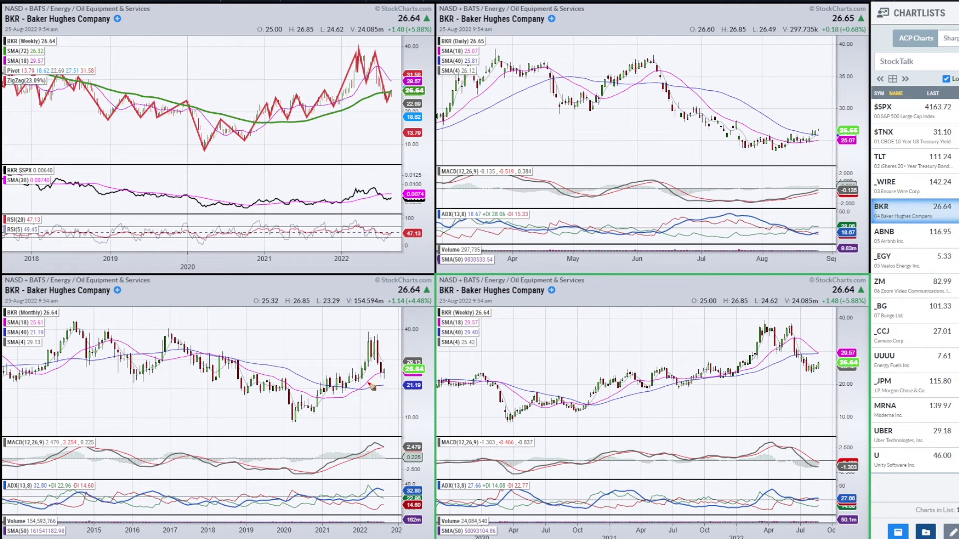
- Circle BKR's latest monthly price, MACD and ADX, trace the weekly decline, circle weekly MACD and ADX, and clear the drawings
mouse_move(380, 376)
mouse_down()
mouse_move(388, 366)
mouse_move(370, 380)
mouse_move(385, 372)
mouse_up()
mouse_move(369, 446)
mouse_down()
mouse_move(394, 467)
mouse_move(356, 482)
mouse_move(372, 426)
mouse_up()
drag(792, 328, 812, 378)
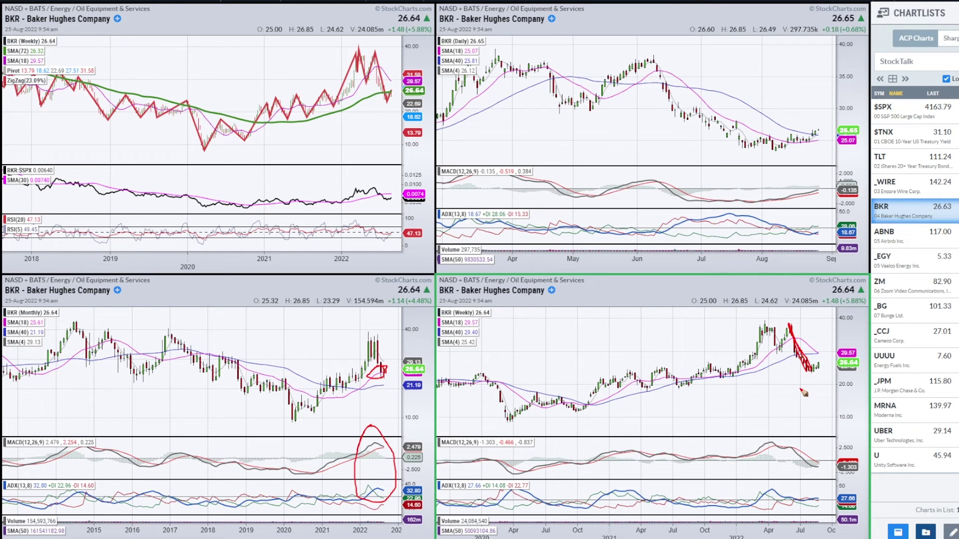
mouse_move(824, 500)
mouse_down()
mouse_move(801, 501)
mouse_move(815, 505)
mouse_move(823, 495)
mouse_up()
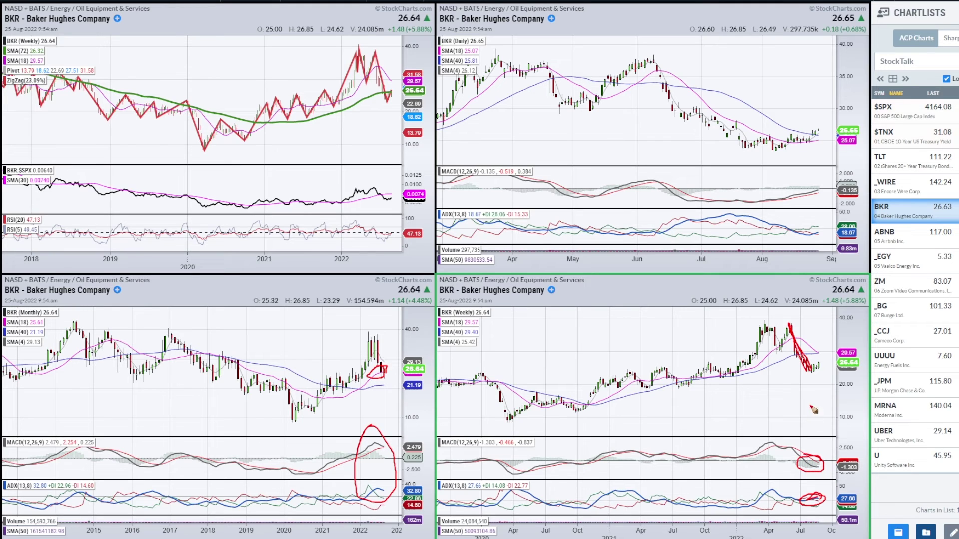
key(e)
- Sketch a small rise, dip and rebound from BKR's latest weekly price, and clear the strokes
drag(815, 372, 824, 360)
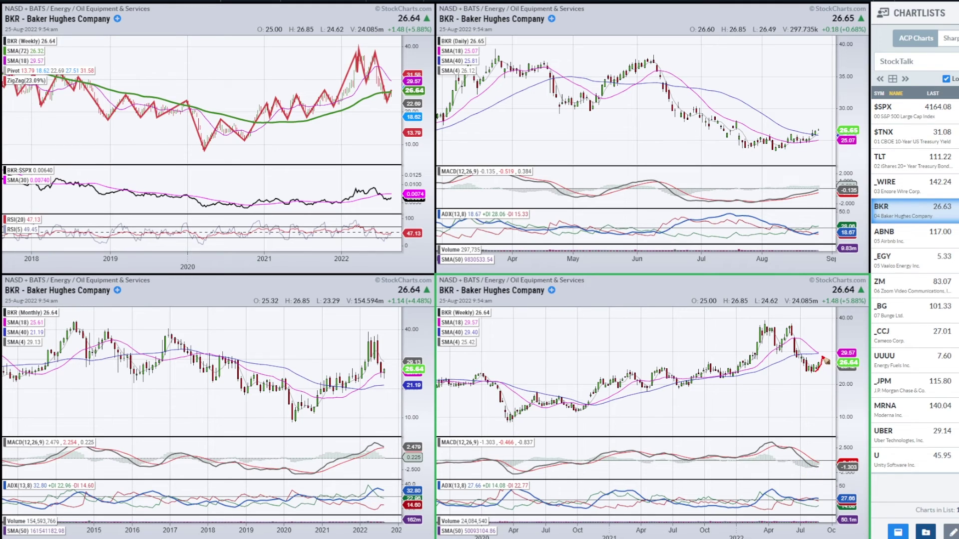
drag(836, 372, 841, 370)
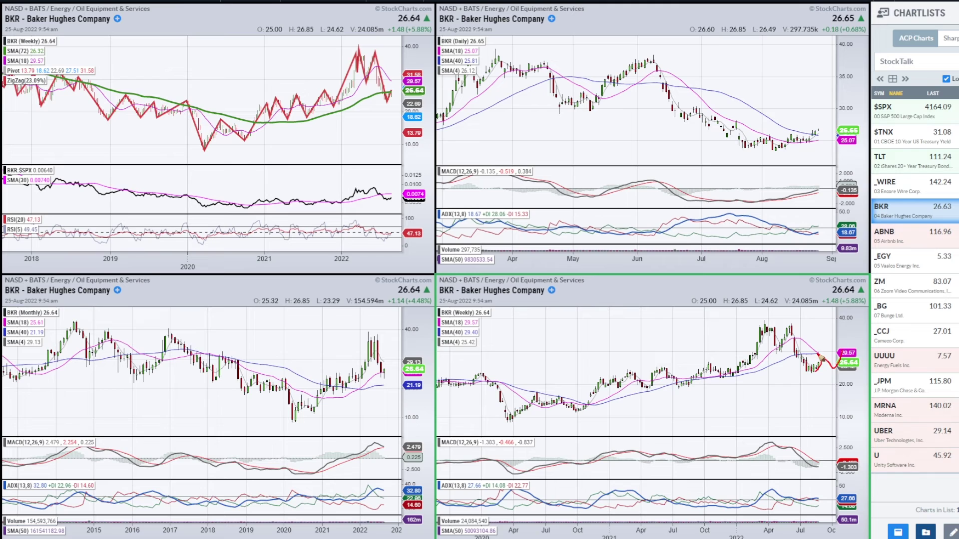
key(e)
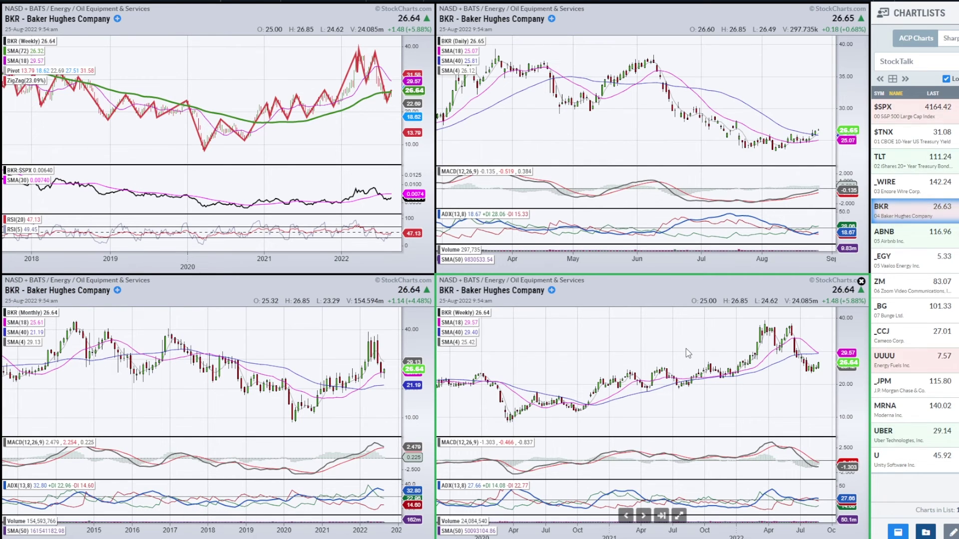
- Load the ABNB charts, circle the latest price and moving averages on the weekly and monthly charts, and clear the circles
click(927, 244)
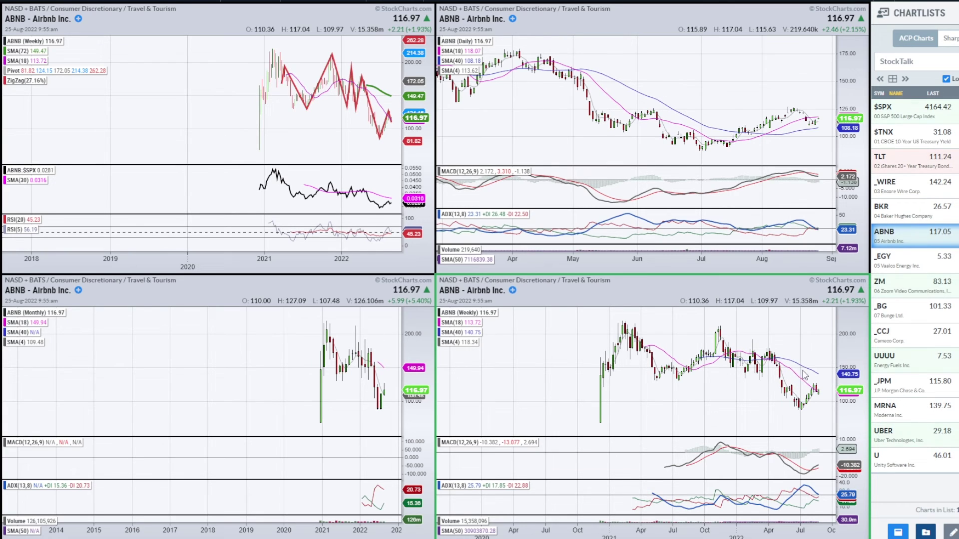
drag(794, 365, 823, 401)
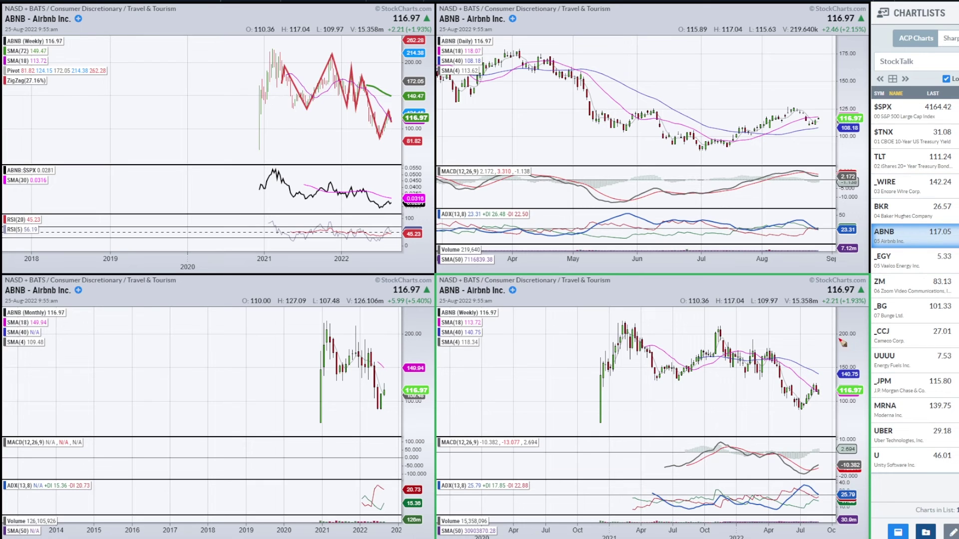
mouse_move(809, 355)
mouse_down()
mouse_move(827, 395)
mouse_move(812, 355)
mouse_up()
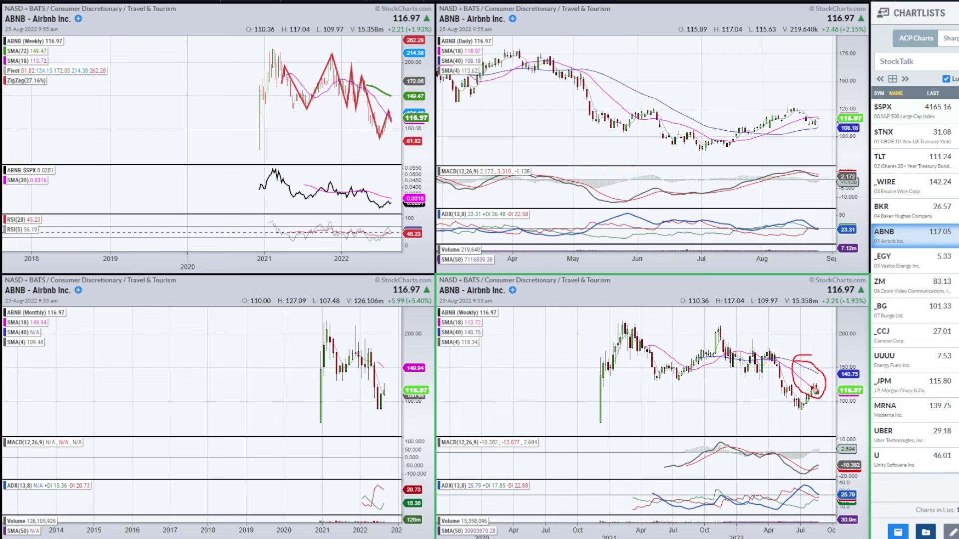
mouse_move(378, 354)
mouse_down()
mouse_move(394, 369)
mouse_move(385, 356)
mouse_up()
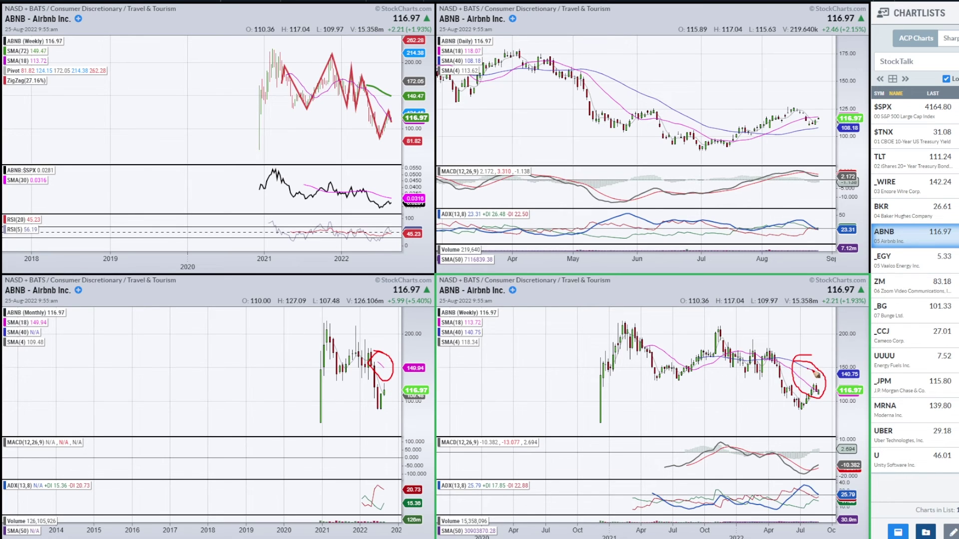
mouse_move(802, 381)
mouse_down()
mouse_move(820, 398)
mouse_move(825, 379)
mouse_up()
key(e)
- Draw a horizontal level at about 130 on the ABNB weekly and daily charts, clearing each drawing
drag(650, 381, 810, 380)
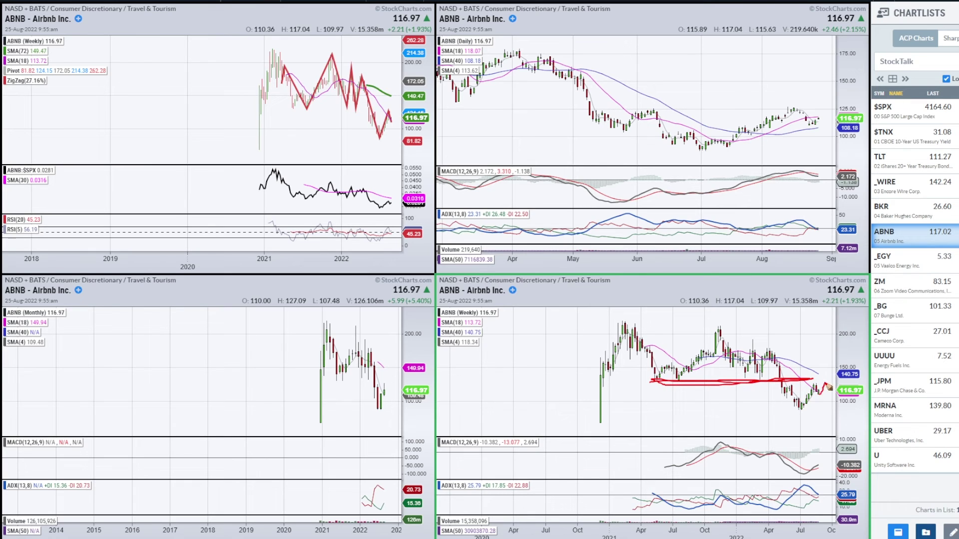
key(e)
drag(446, 103, 826, 101)
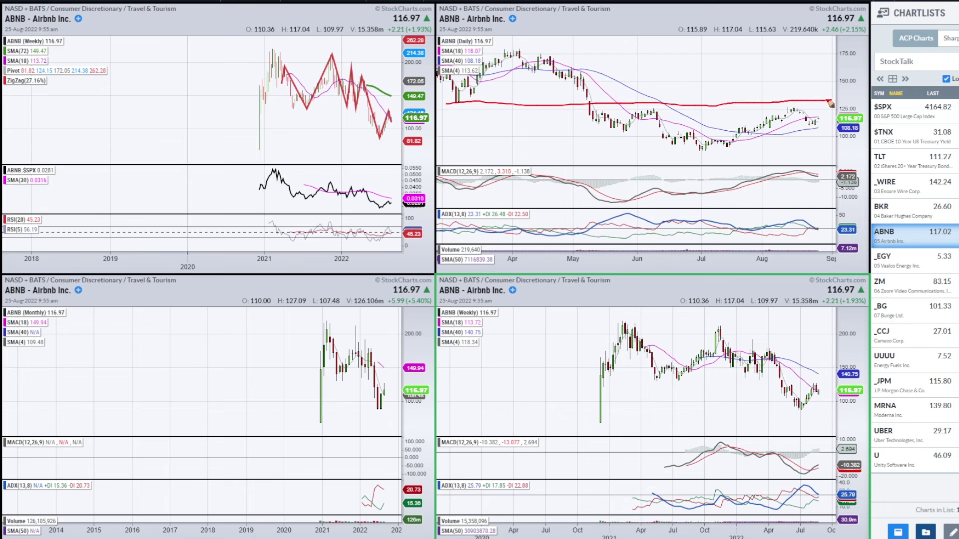
key(e)
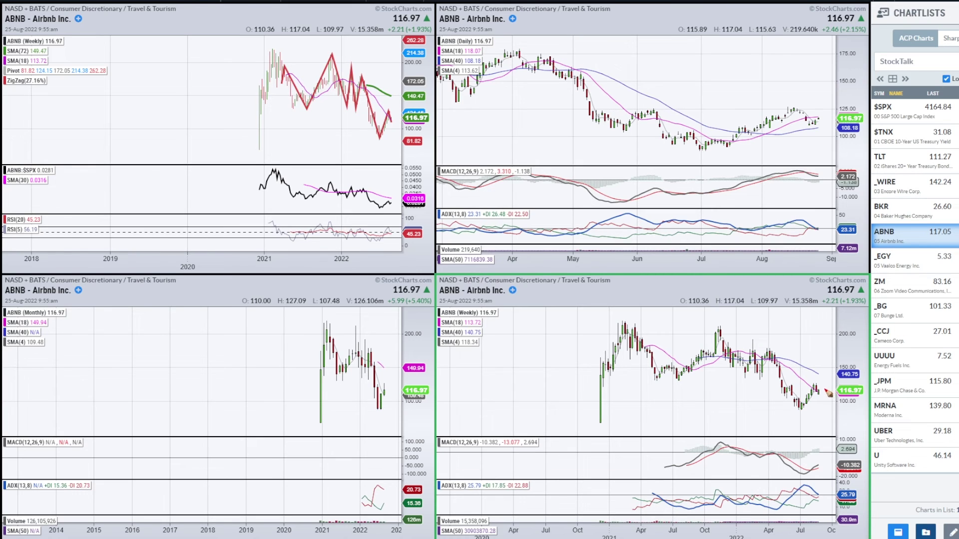
- Sketch a sideways zigzag from ABNB's latest weekly price with a base line just above 100, and clear the drawings
mouse_move(814, 388)
mouse_down()
mouse_move(835, 384)
mouse_move(852, 401)
mouse_move(875, 388)
mouse_up()
drag(775, 397, 865, 399)
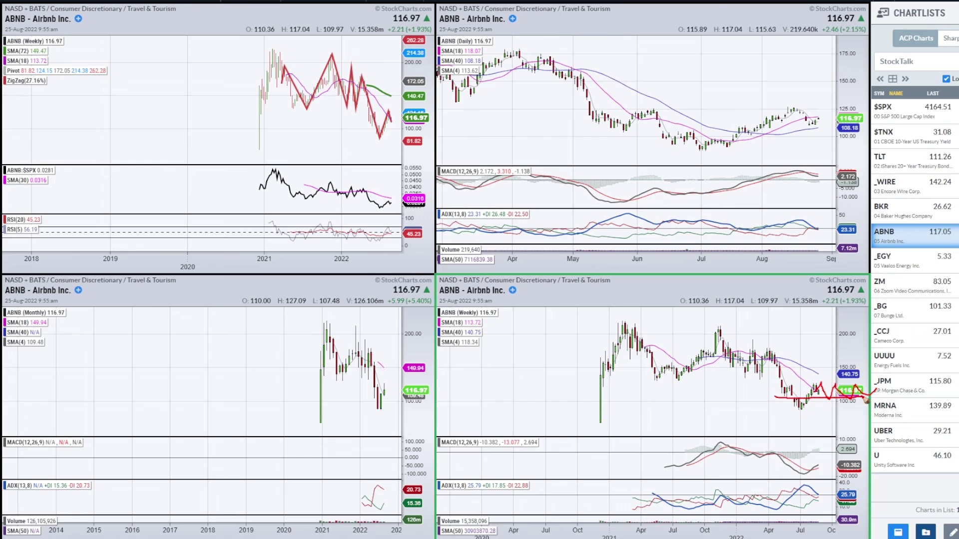
key(Escape)
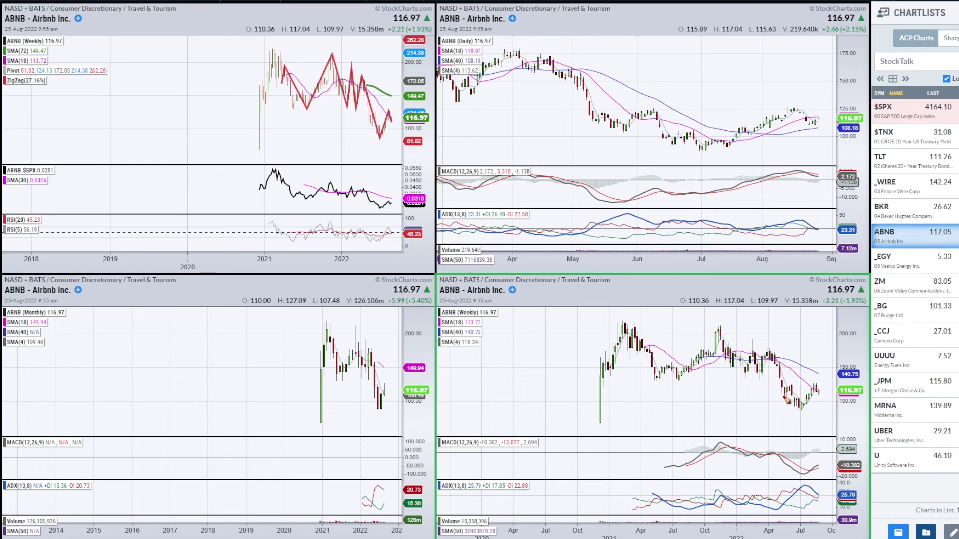
- Load the _EGY charts, trace the recent decline on the weekly and monthly charts, and clear the strokes
key(Down)
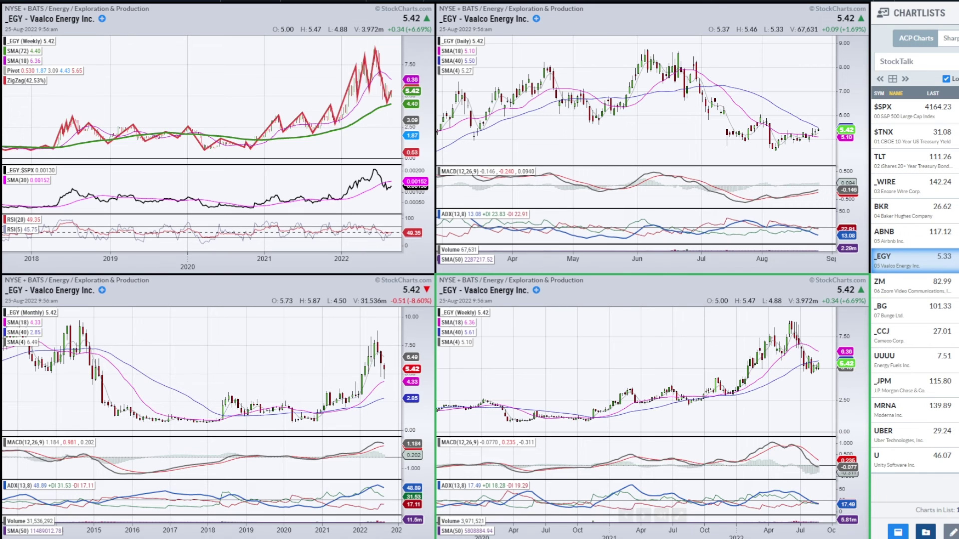
drag(794, 325, 813, 374)
drag(795, 329, 807, 366)
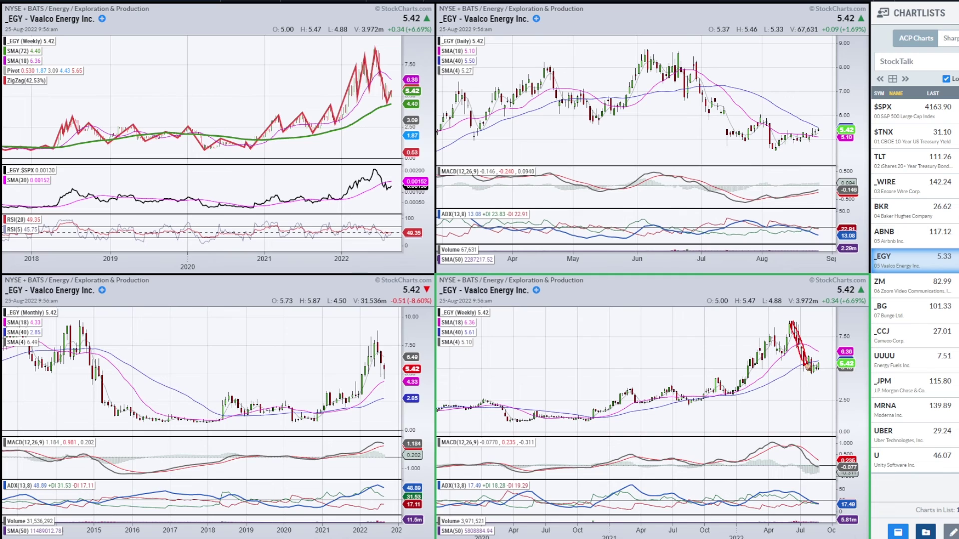
drag(794, 330, 811, 372)
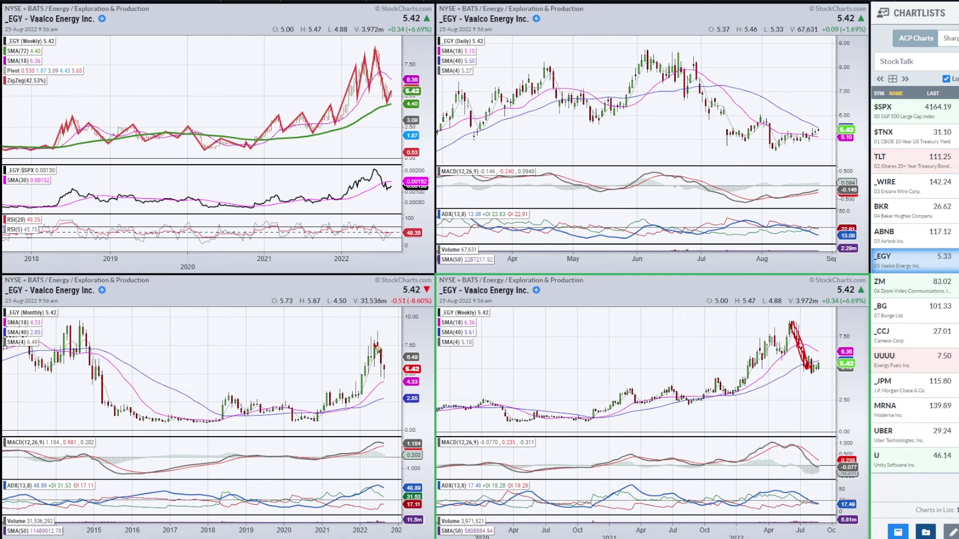
drag(379, 341, 386, 374)
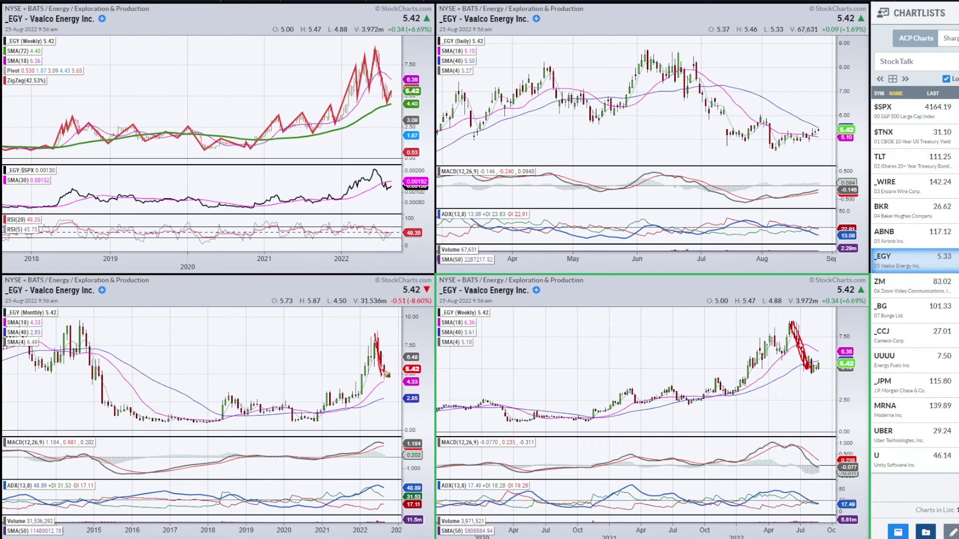
mouse_move(368, 382)
mouse_down()
mouse_move(387, 382)
mouse_move(355, 382)
mouse_up()
key(e)
- Sketch a rise, pullback and rebound from _EGY's latest weekly price, mark the area near the 18-week SMA, and clear the drawings
mouse_move(818, 370)
mouse_down()
mouse_move(825, 356)
mouse_move(845, 369)
mouse_move(856, 354)
mouse_move(827, 357)
mouse_up()
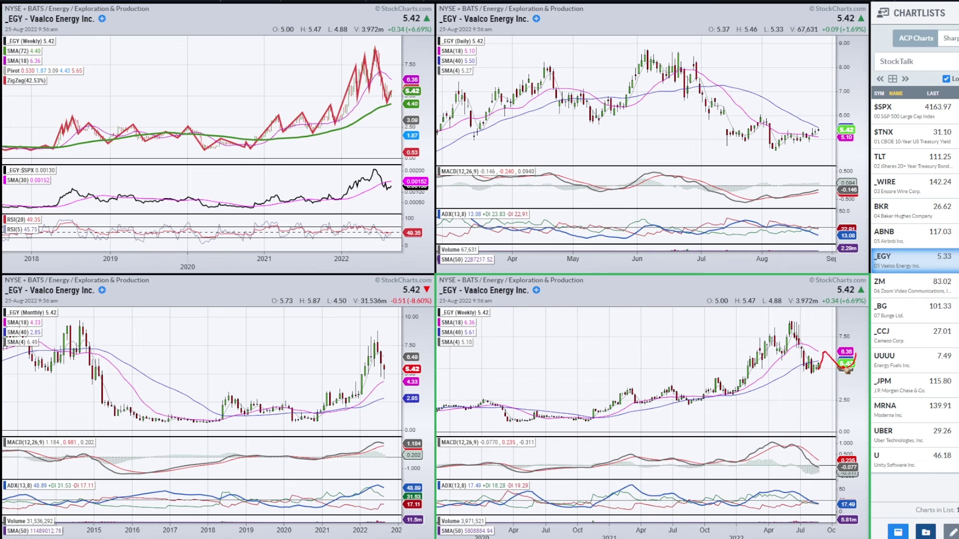
mouse_move(806, 348)
mouse_down()
mouse_move(839, 362)
mouse_move(853, 354)
mouse_up()
key(Escape)
- Trace the rising 18-month SMA on the _EGY monthly chart, sketch a bounce and dip from the weekly price, and clear the drawings
mouse_move(397, 376)
mouse_down()
mouse_move(372, 392)
mouse_move(393, 378)
mouse_up()
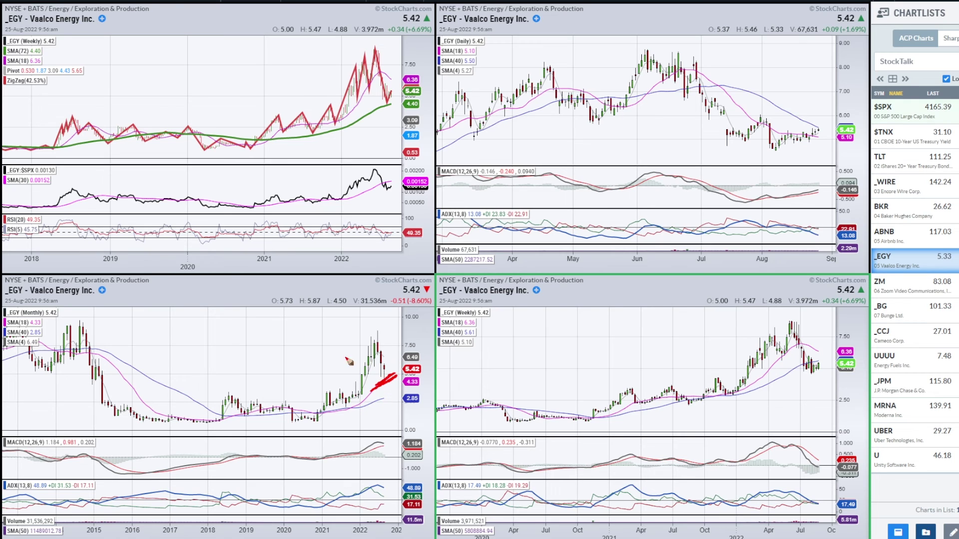
mouse_move(807, 344)
mouse_down()
mouse_move(826, 356)
mouse_move(817, 367)
mouse_move(833, 363)
mouse_move(829, 350)
mouse_move(823, 355)
mouse_move(844, 374)
mouse_move(834, 353)
mouse_up()
key(e)
key(e)
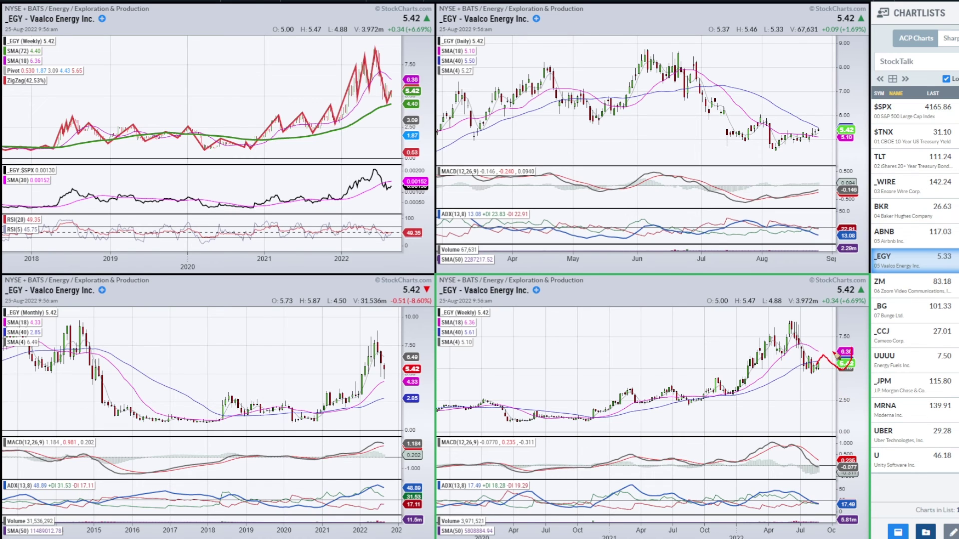
key(e)
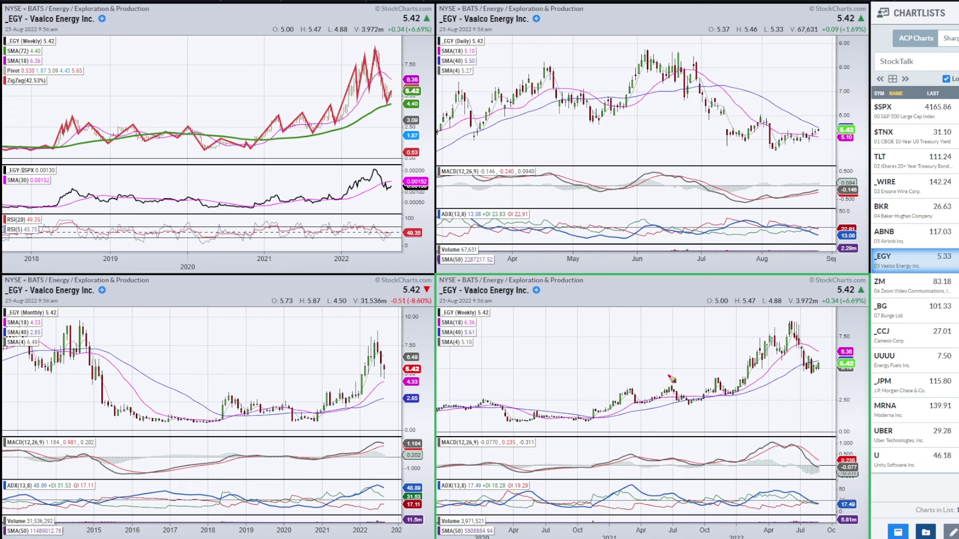
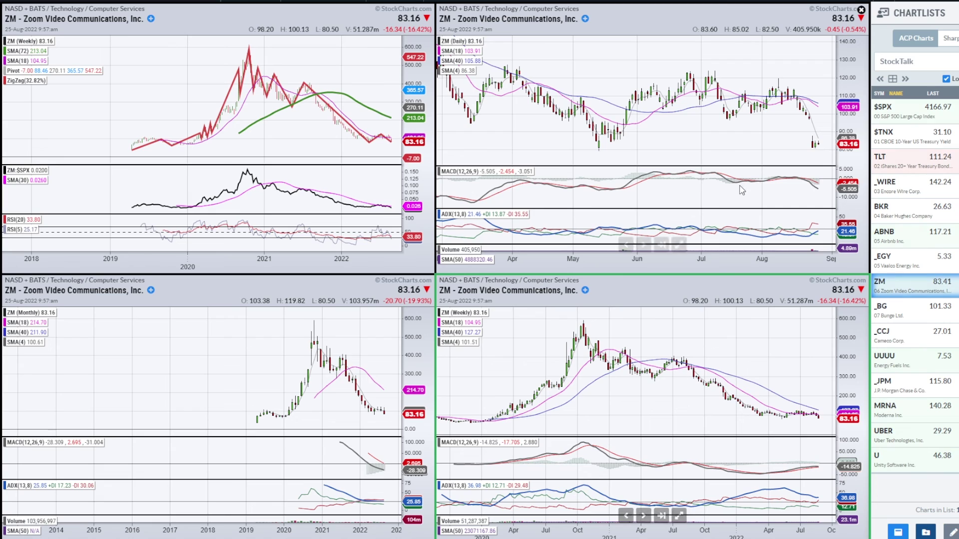
- Enlarge the ZM daily chart, mark the May and August lows with a sketched rebound, clear the drawings and restore the grid
double_click(682, 247)
scroll(606, 271, down, 5)
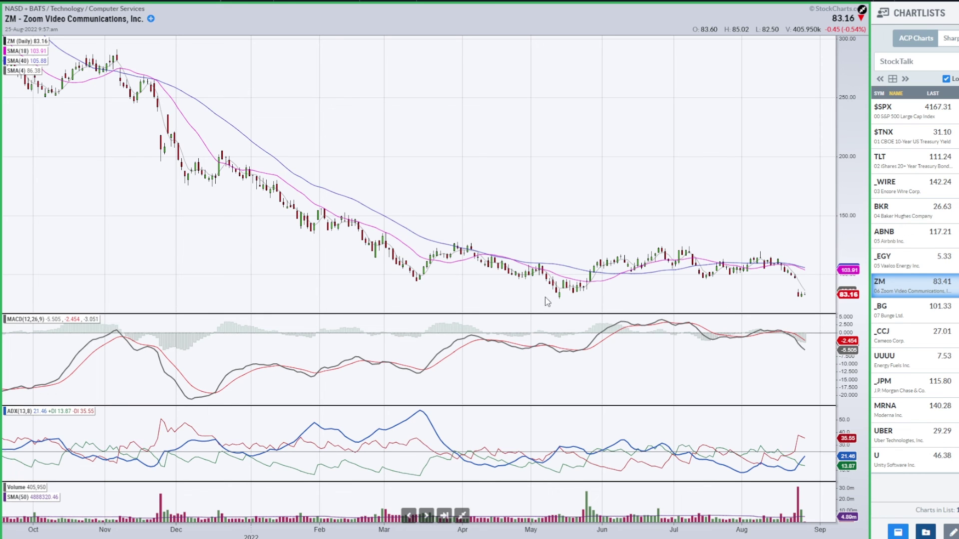
scroll(681, 193, up, 5)
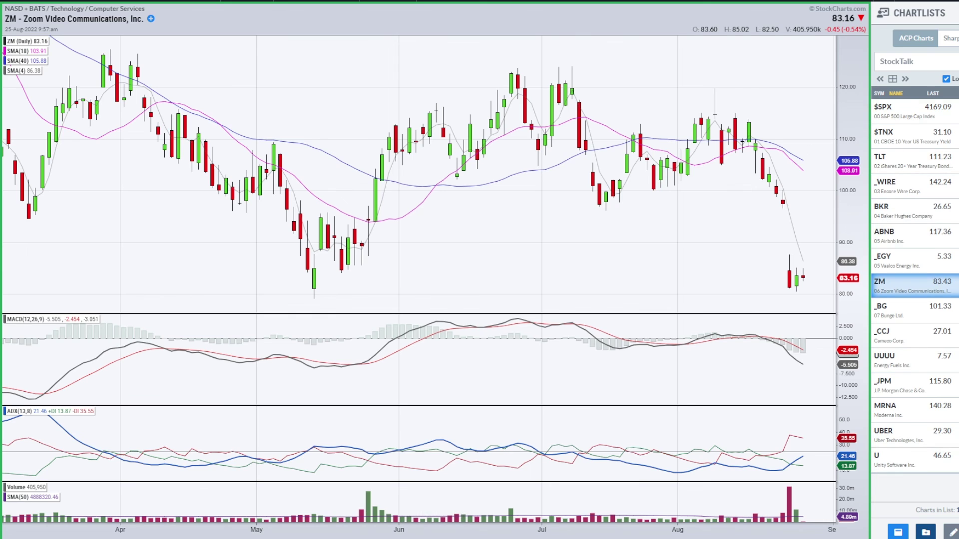
drag(782, 294, 808, 290)
drag(284, 288, 343, 289)
mouse_move(795, 285)
mouse_down()
mouse_move(801, 303)
mouse_move(823, 282)
mouse_move(836, 295)
mouse_move(852, 242)
mouse_up()
key(Escape)
scroll(755, 309, down, 5)
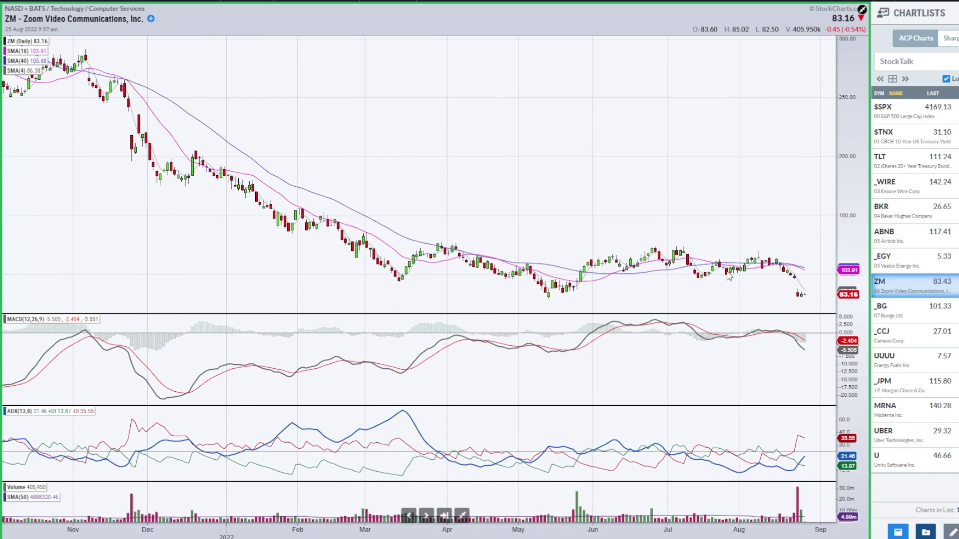
click(462, 516)
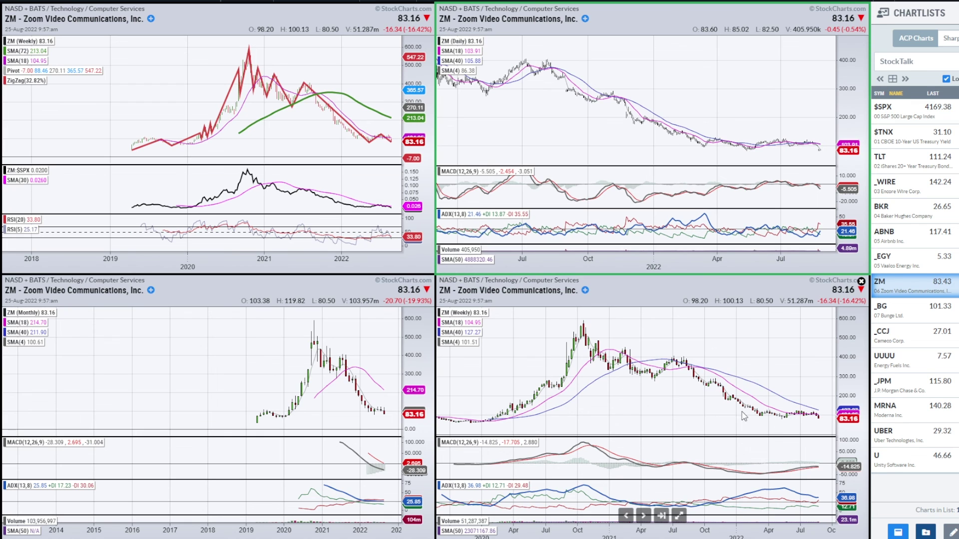
- Enlarge the ZM weekly chart and show its full price history back to 2019
scroll(713, 419, up, 5)
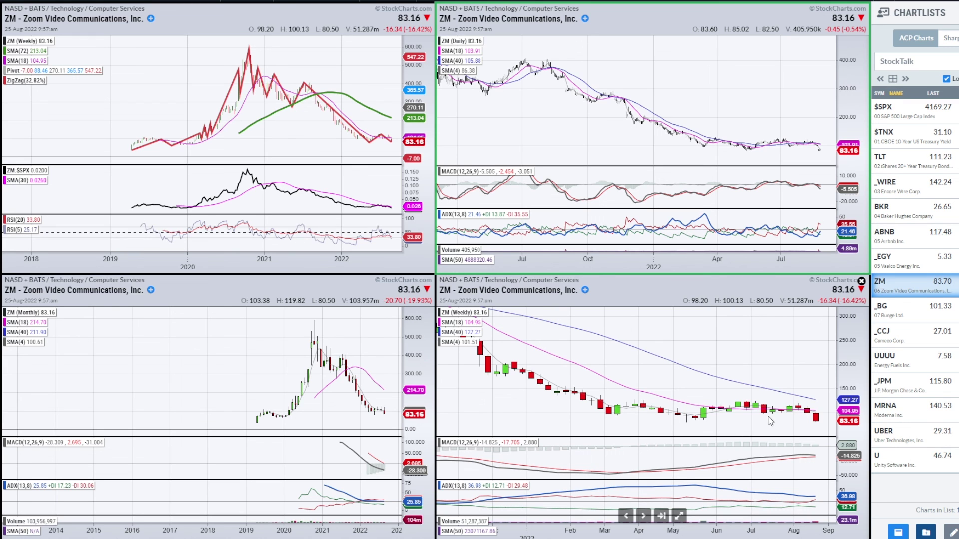
scroll(762, 407, down, 3)
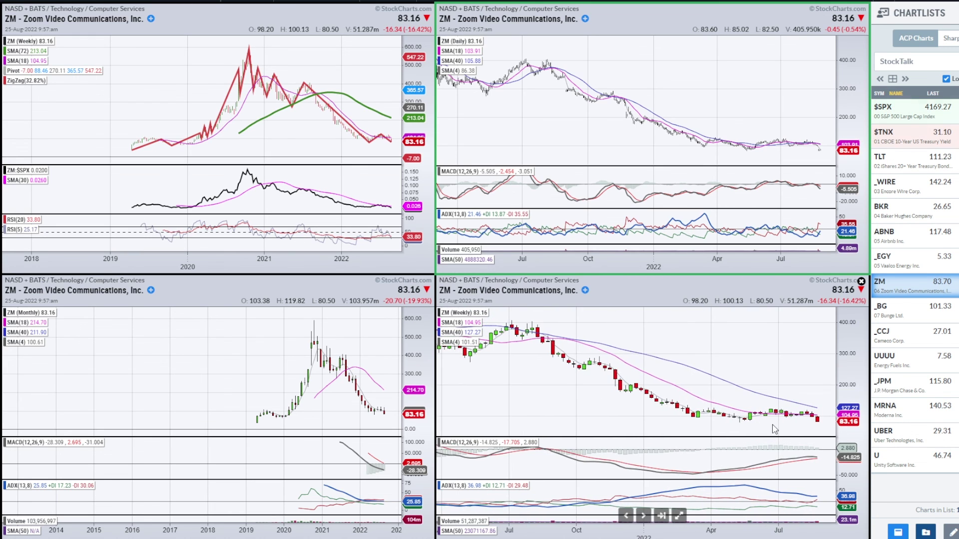
scroll(712, 498, down, 3)
click(678, 515)
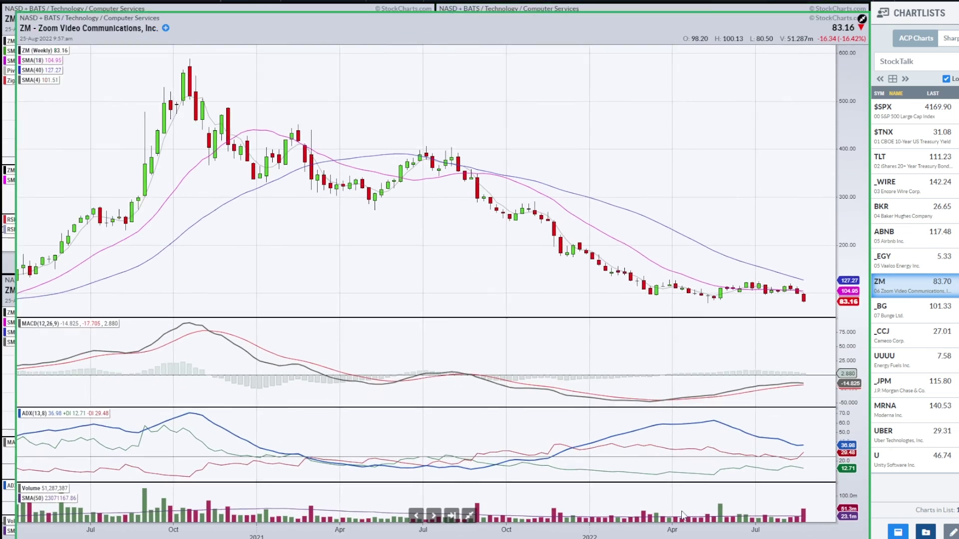
scroll(583, 265, down, 3)
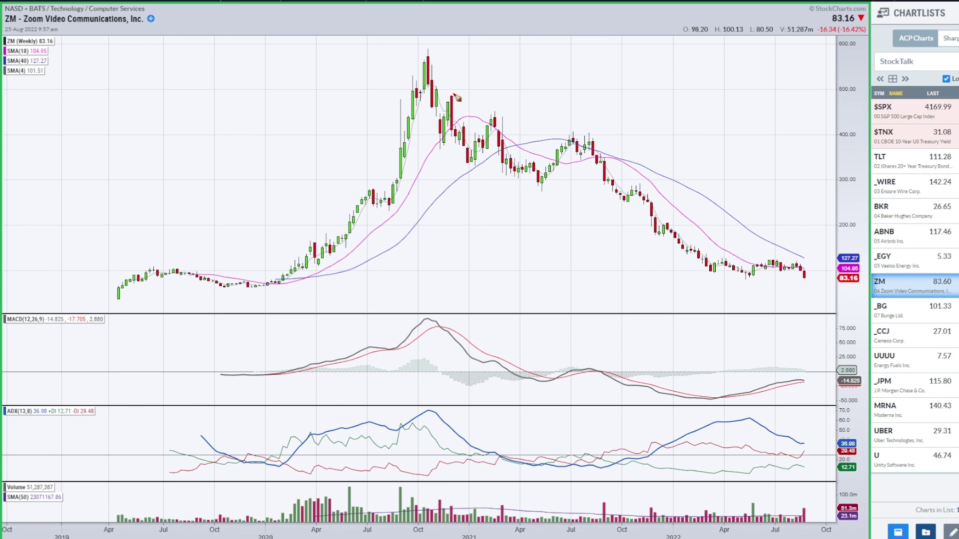
- Trace ZM's long weekly decline, sketch a rebound from the latest price, clear the drawings and restore the four-chart grid
mouse_move(550, 166)
mouse_down()
mouse_move(577, 145)
mouse_move(733, 273)
mouse_move(877, 252)
mouse_move(889, 230)
mouse_up()
mouse_move(799, 263)
mouse_down()
mouse_move(669, 229)
mouse_move(859, 243)
mouse_move(890, 224)
mouse_up()
mouse_move(648, 232)
mouse_down()
mouse_move(699, 256)
mouse_move(855, 243)
mouse_move(734, 250)
mouse_move(824, 261)
mouse_up()
key(Escape)
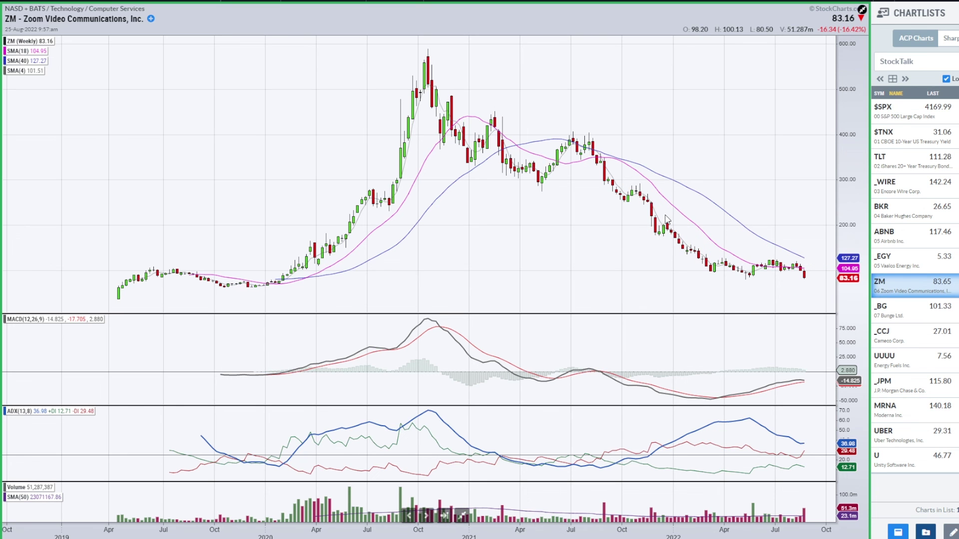
click(463, 517)
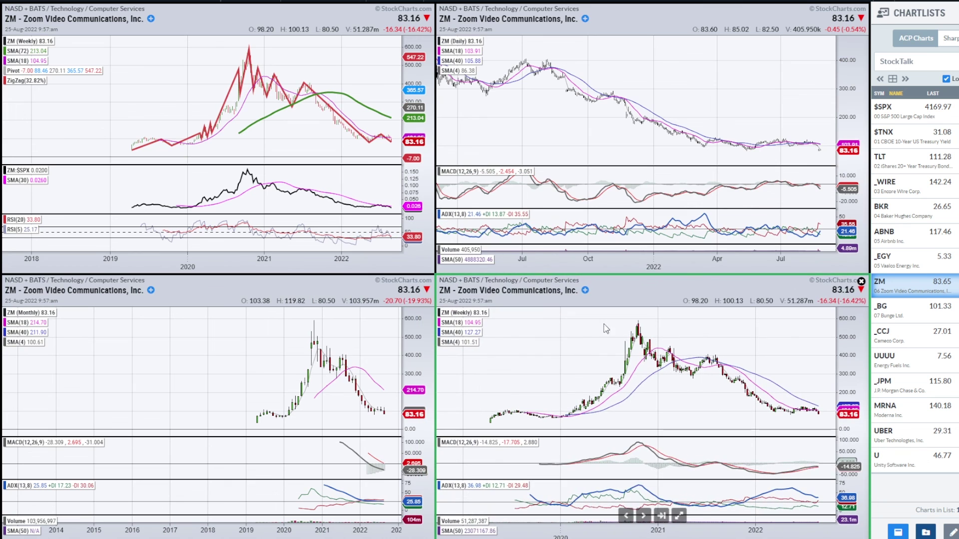
- Load the _BG charts, sketch a rise and pullback from the latest weekly price, and clear the strokes
click(932, 314)
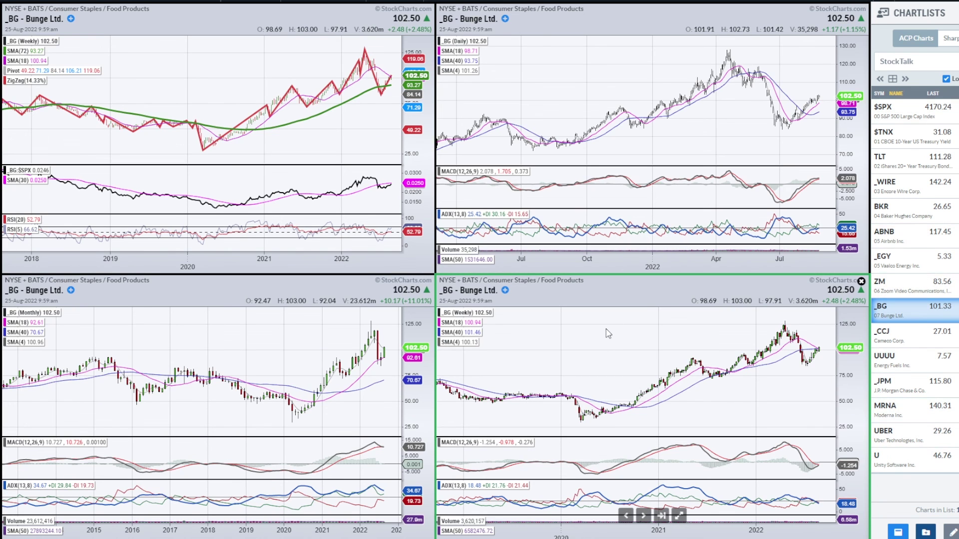
scroll(736, 107, up, 5)
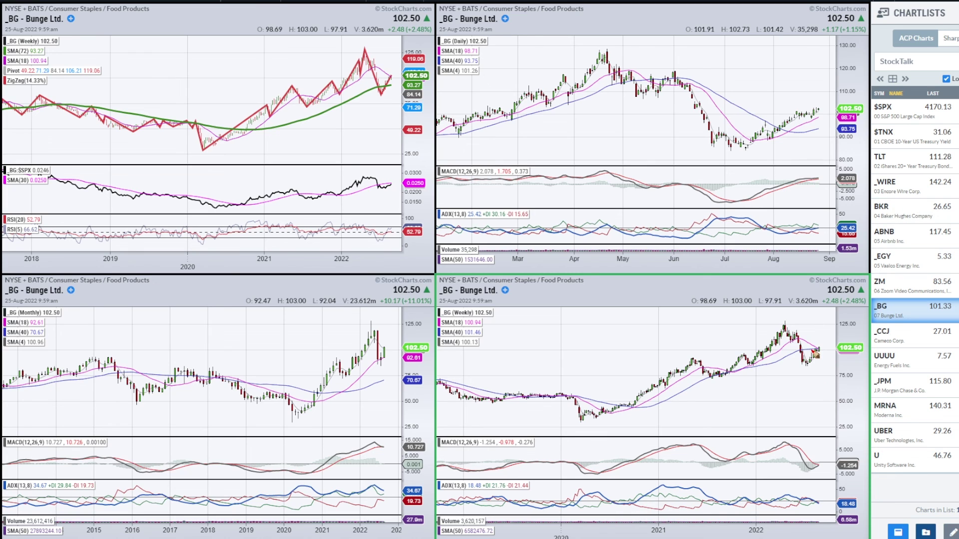
mouse_move(834, 353)
mouse_down()
mouse_move(819, 350)
mouse_move(849, 350)
mouse_up()
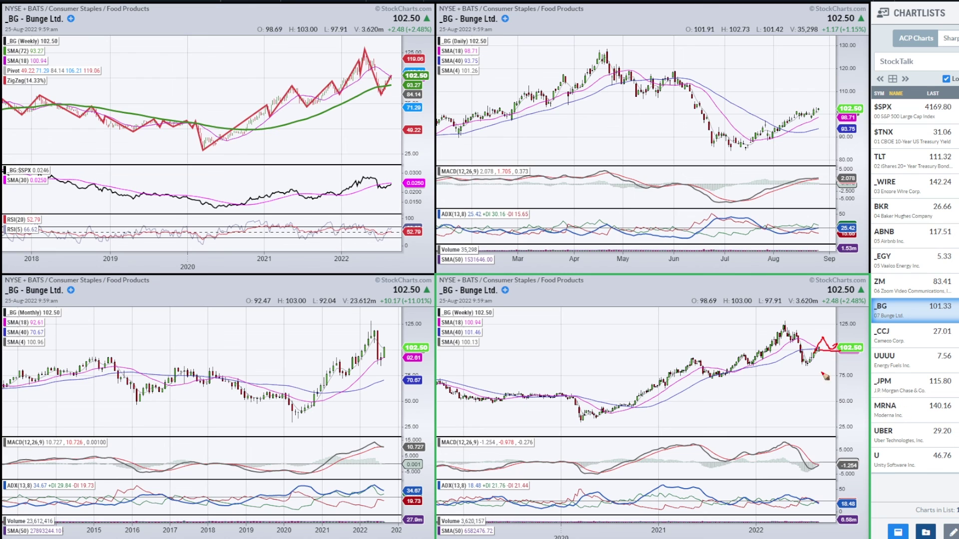
key(Escape)
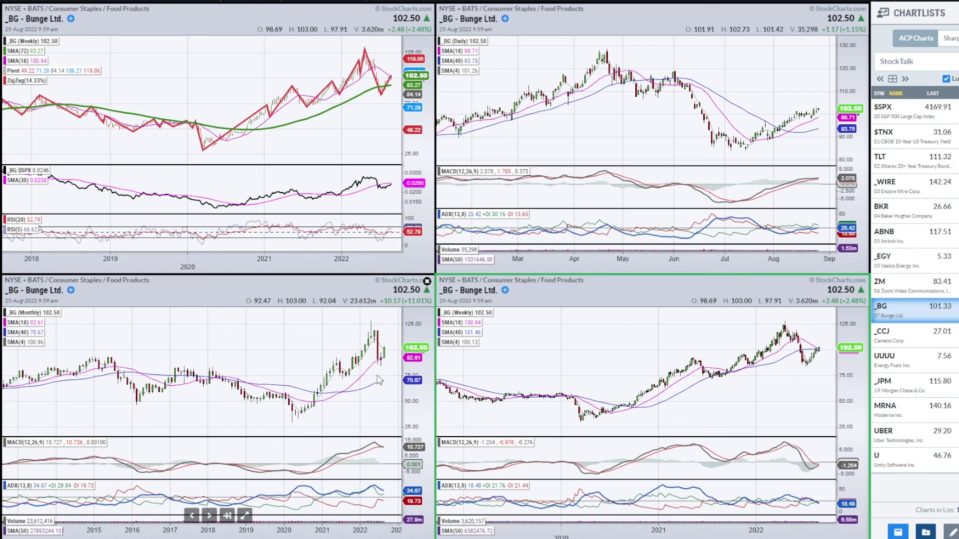